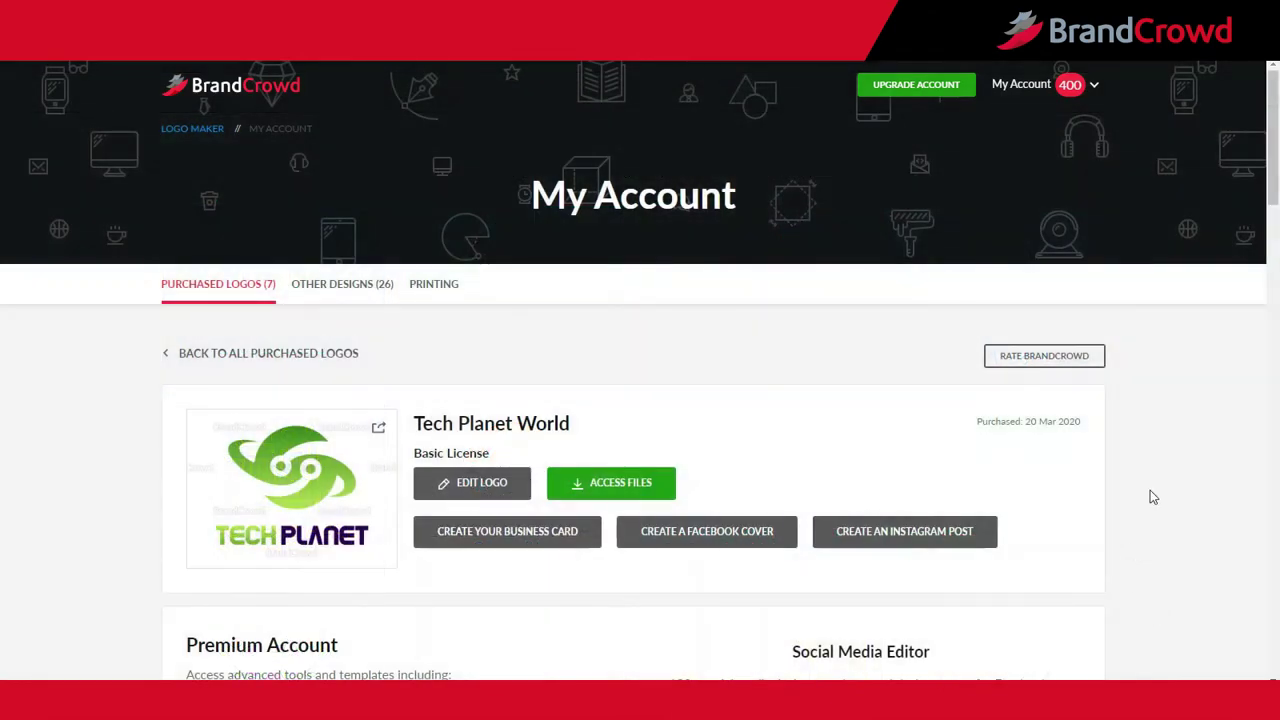
# Step: Open View All Design Makers from the account page and browse the preset size cards
pyautogui.scroll(-4, 1152, 497)
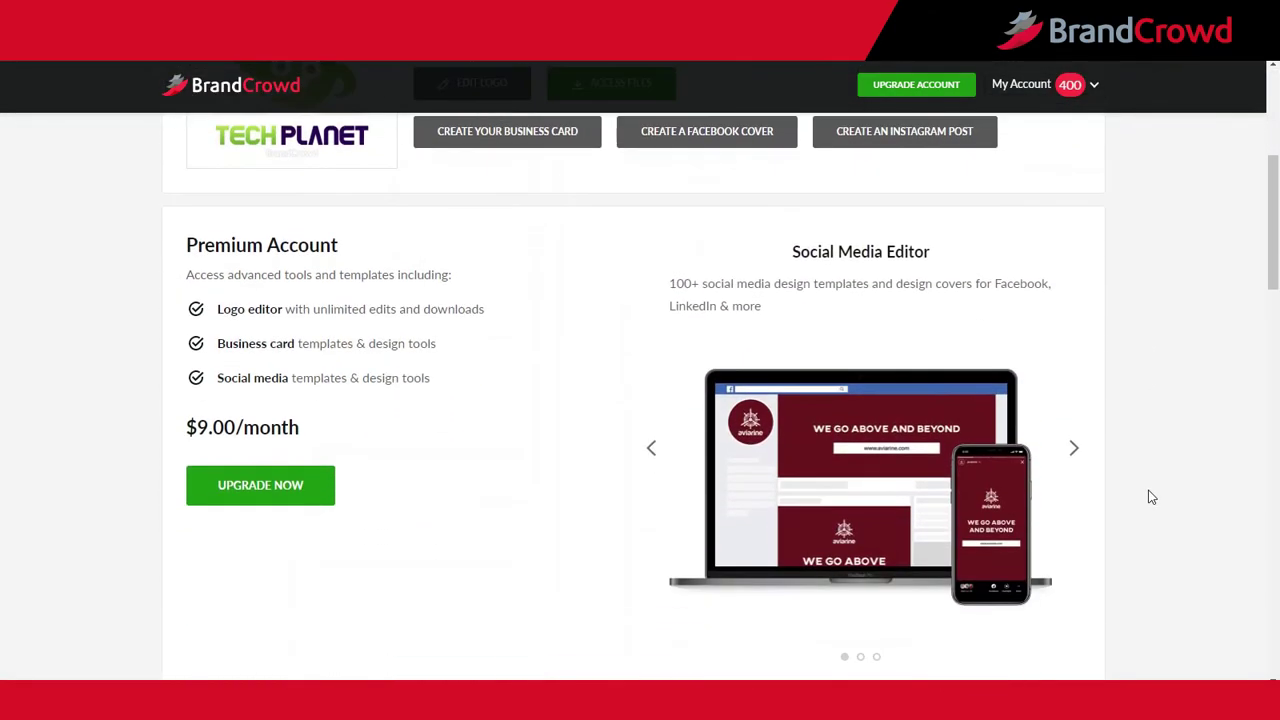
pyautogui.scroll(-4, 1152, 497)
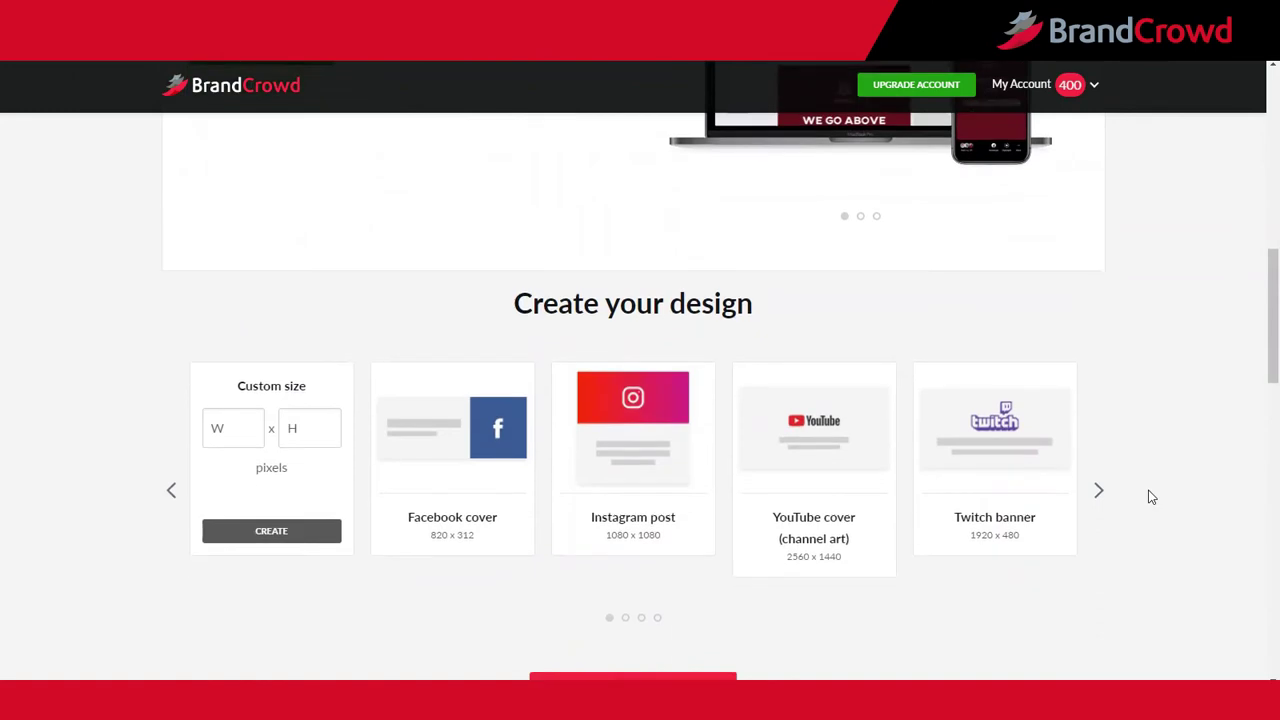
pyautogui.scroll(-1, 1152, 497)
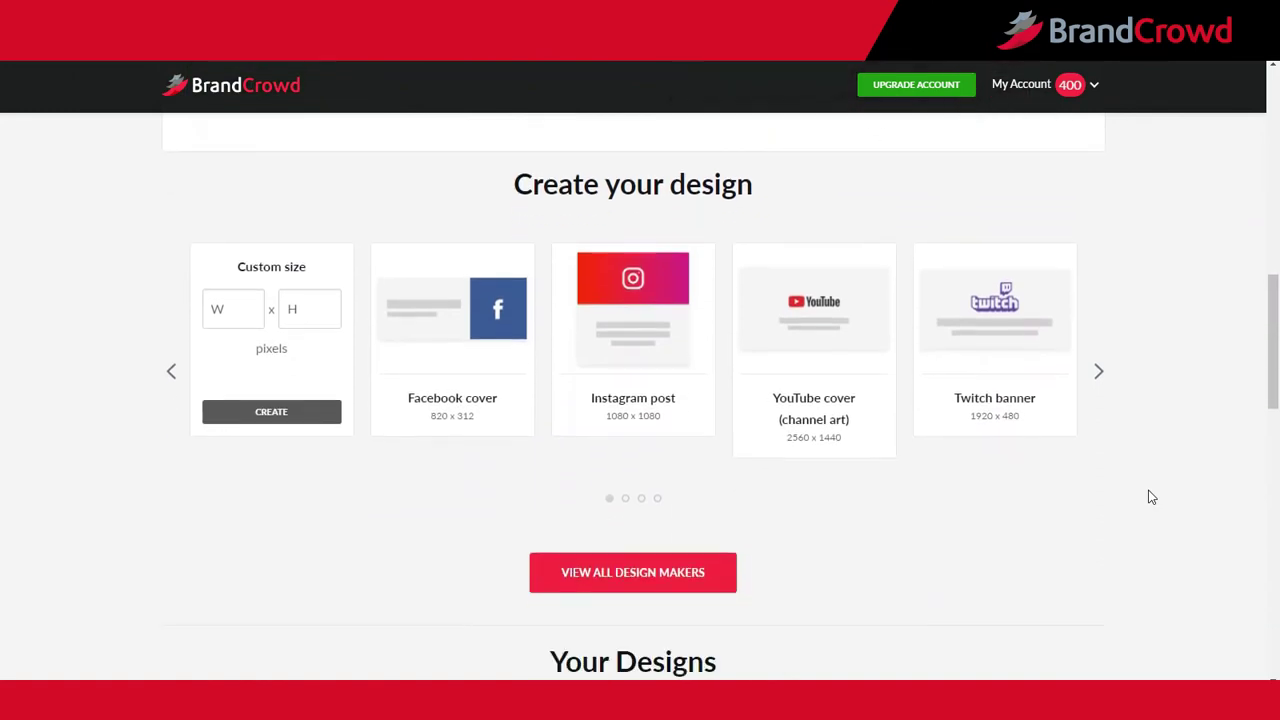
pyautogui.click(712, 578)
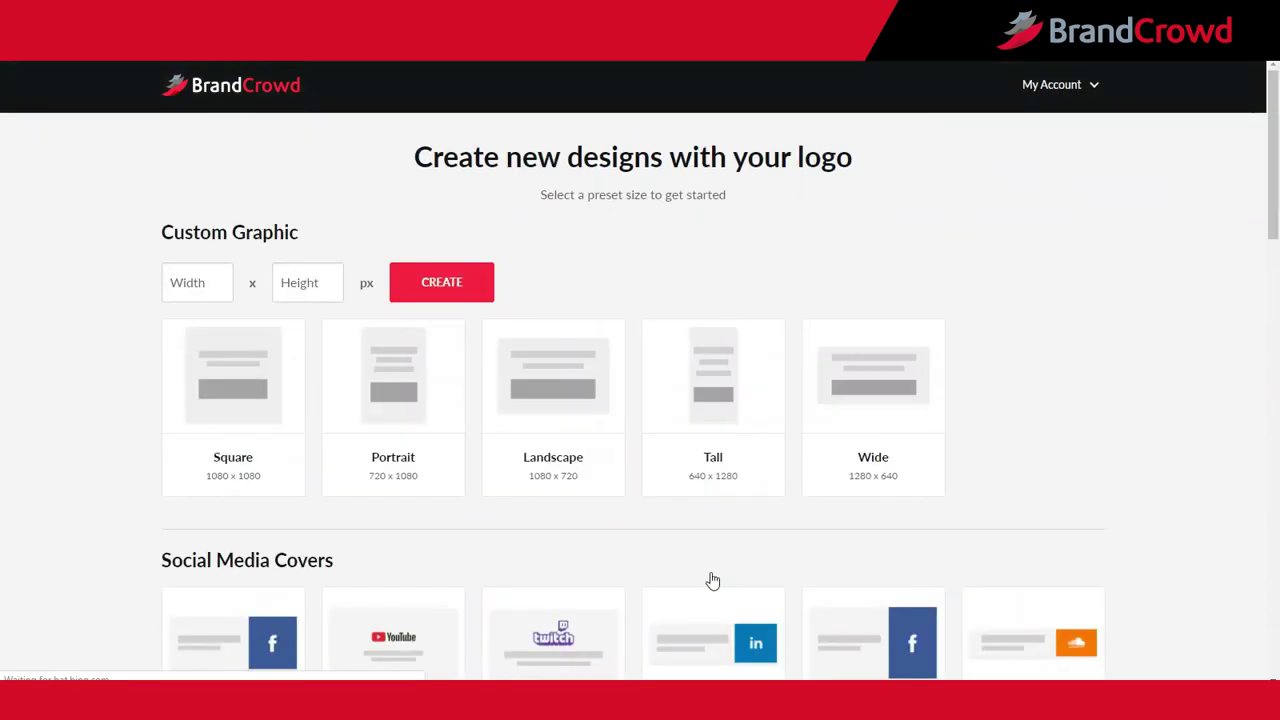
pyautogui.scroll(-8, 1207, 365)
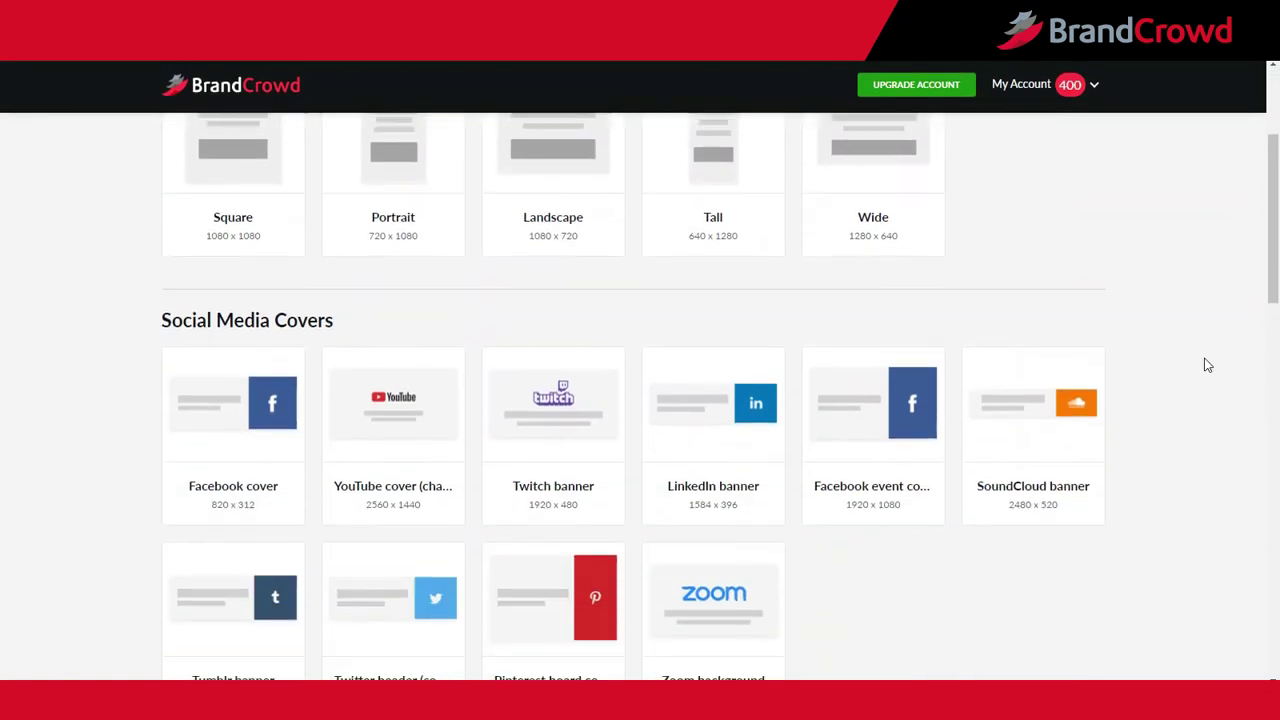
pyautogui.scroll(-4, 1207, 365)
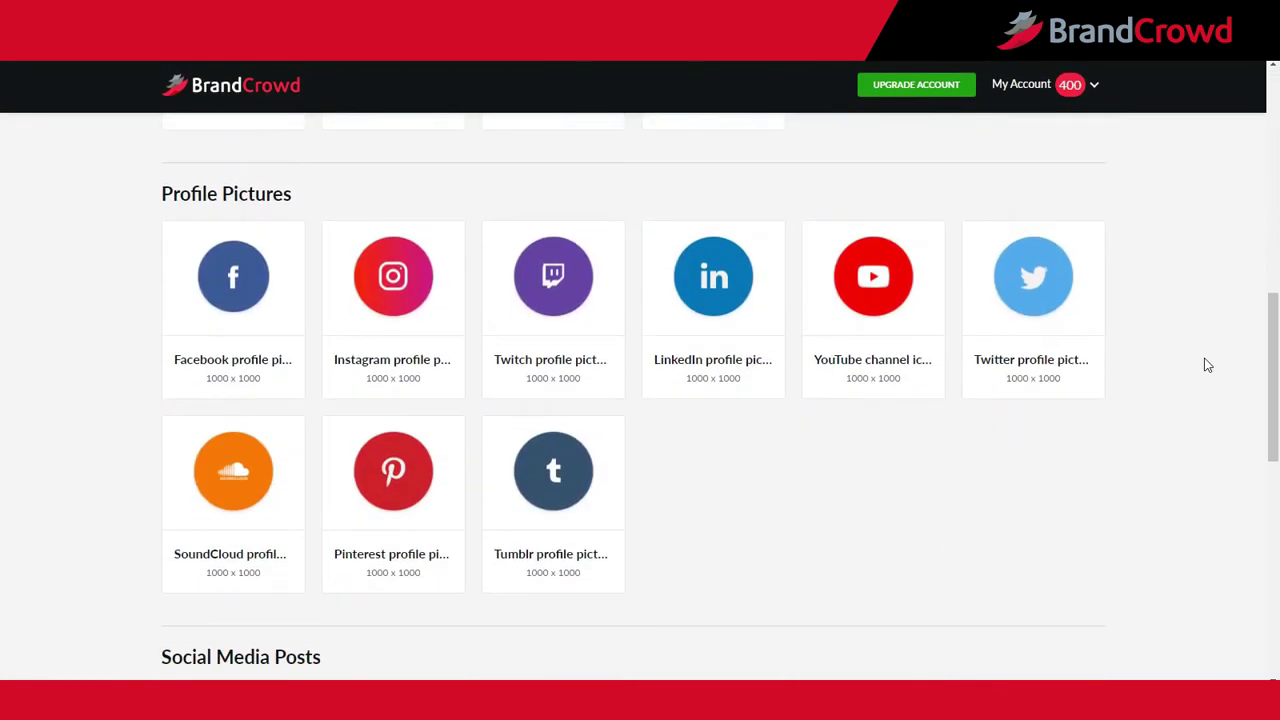
pyautogui.scroll(-3, 1207, 365)
pyautogui.scroll(5, 1207, 365)
pyautogui.scroll(8, 1207, 365)
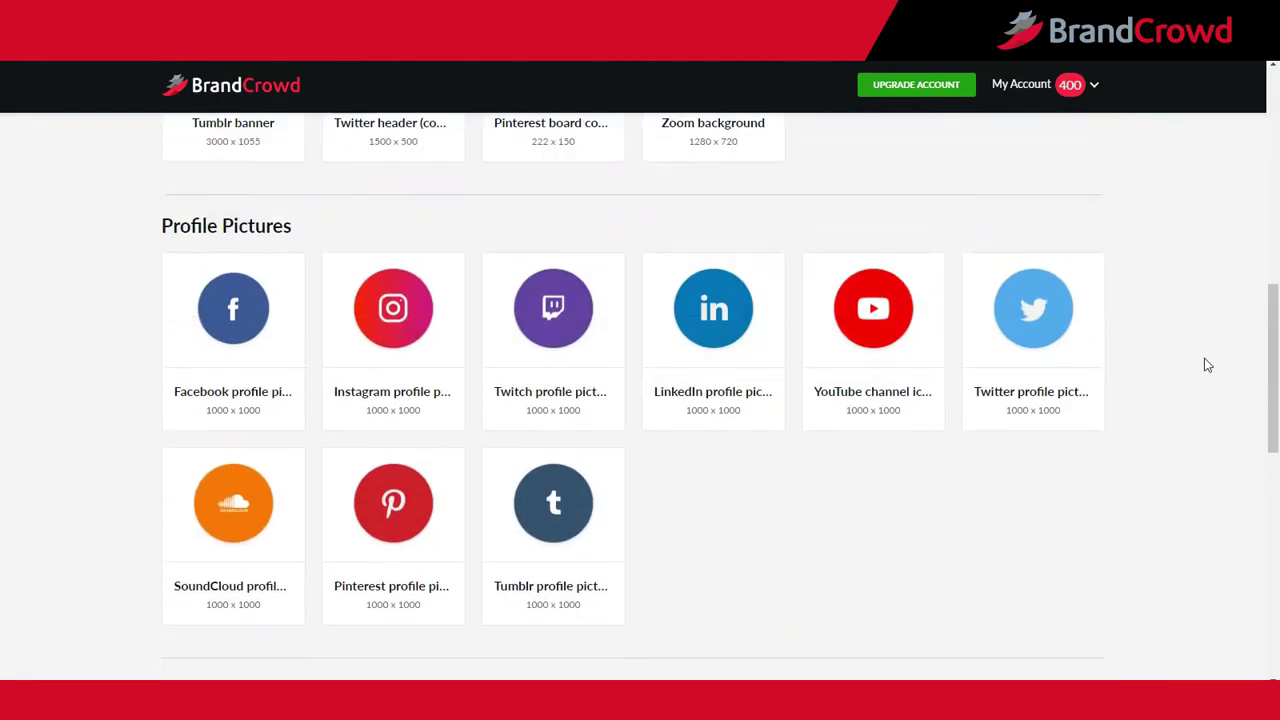
pyautogui.scroll(2, 1207, 365)
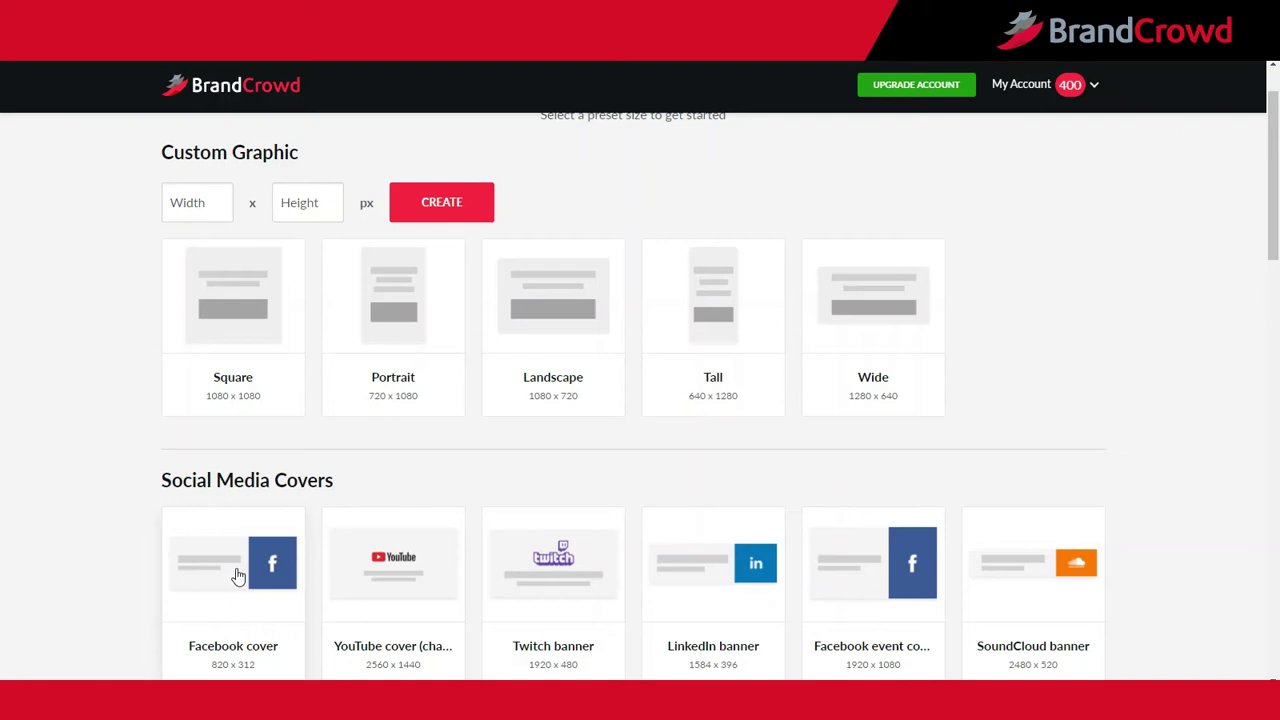
# Step: Start a Facebook cover design and apply the 'Welcome … to our Facebook page' template
pyautogui.click(240, 576)
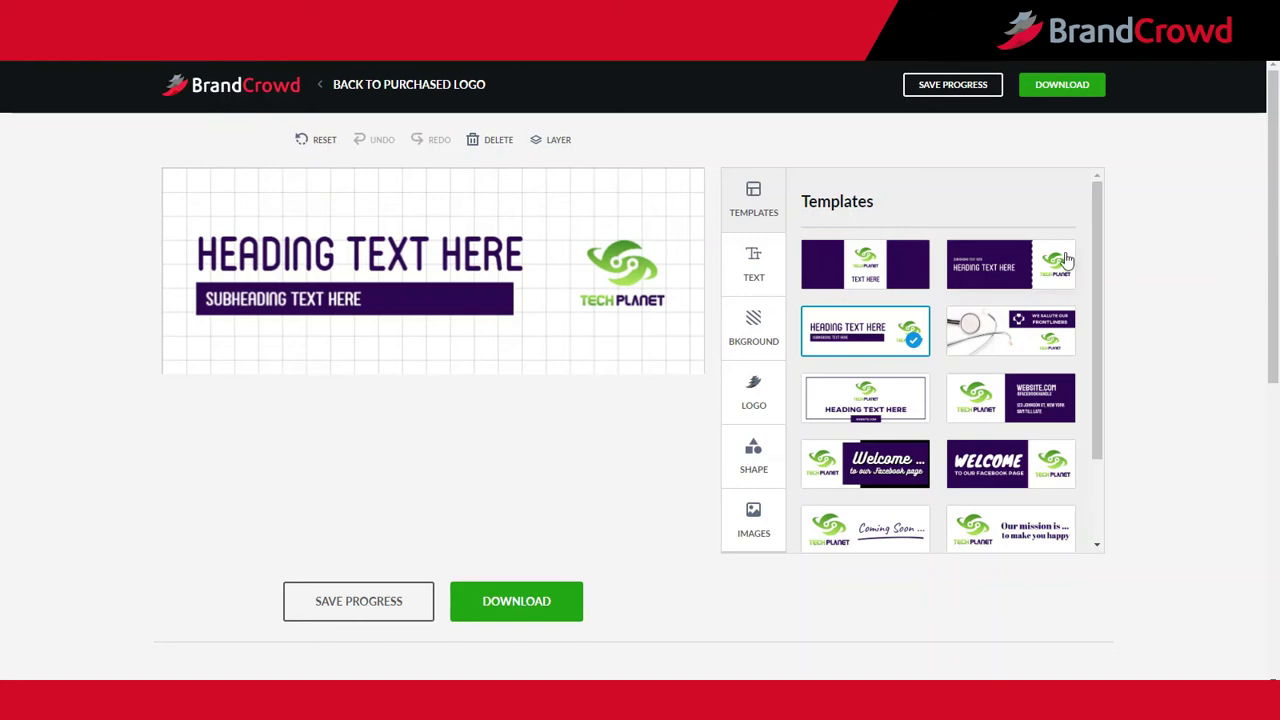
pyautogui.scroll(-2, 1068, 264)
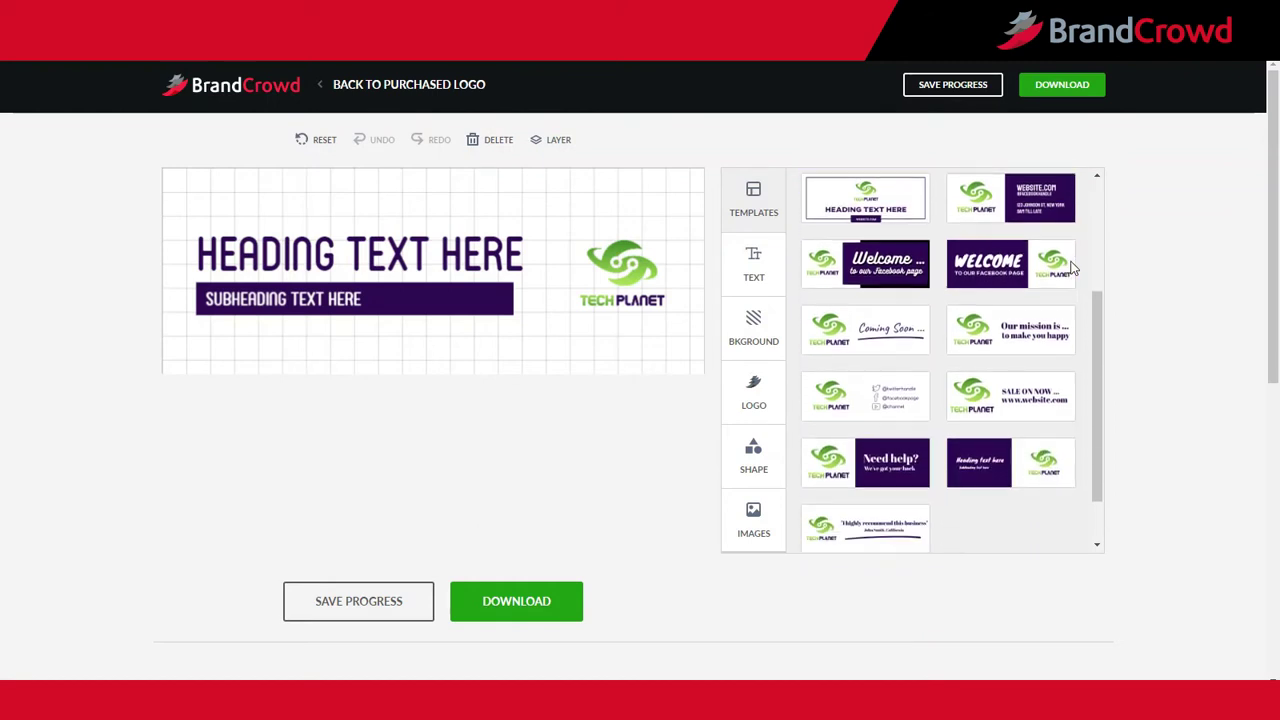
pyautogui.scroll(-1, 1072, 268)
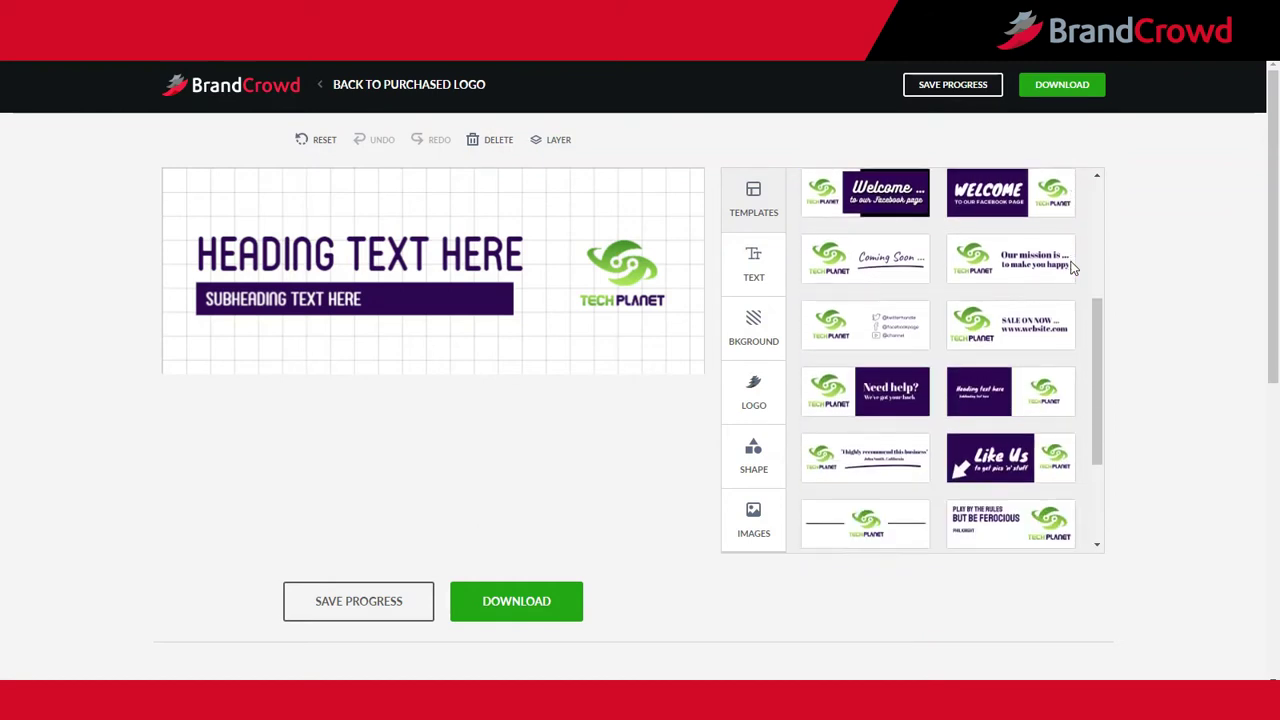
pyautogui.scroll(-2, 1072, 268)
pyautogui.scroll(-2, 1072, 268)
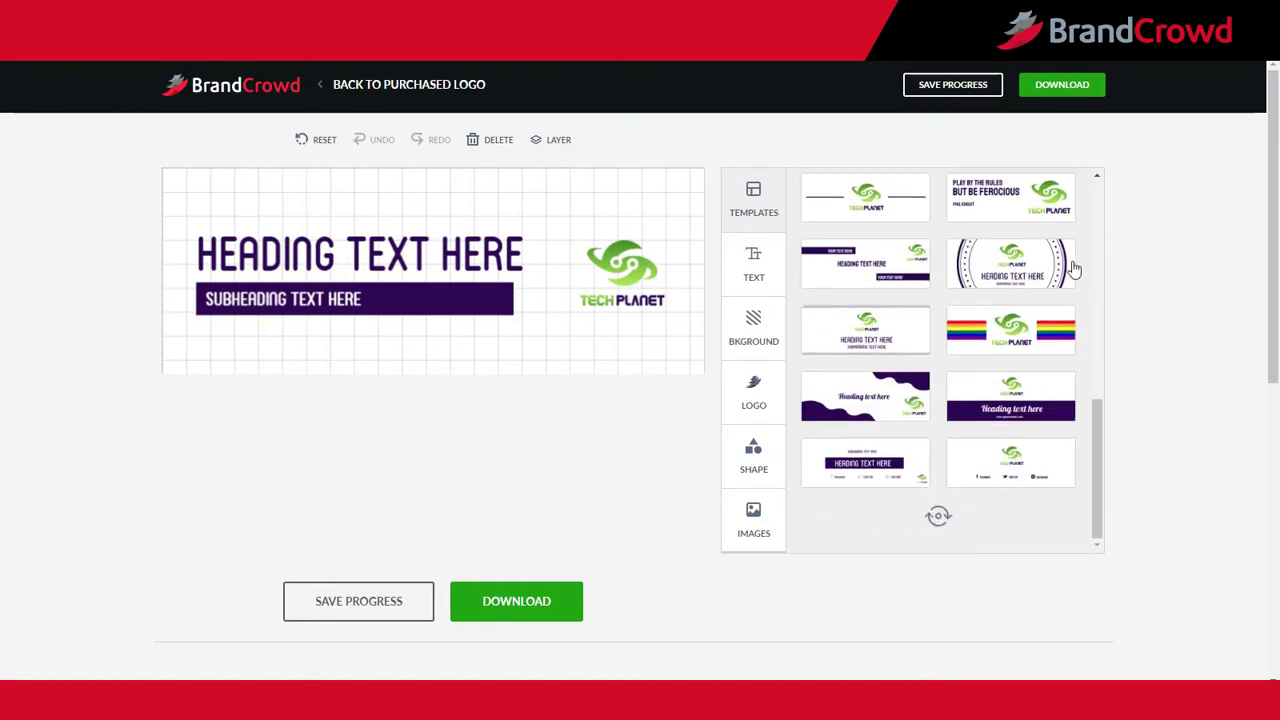
pyautogui.scroll(-1, 1086, 270)
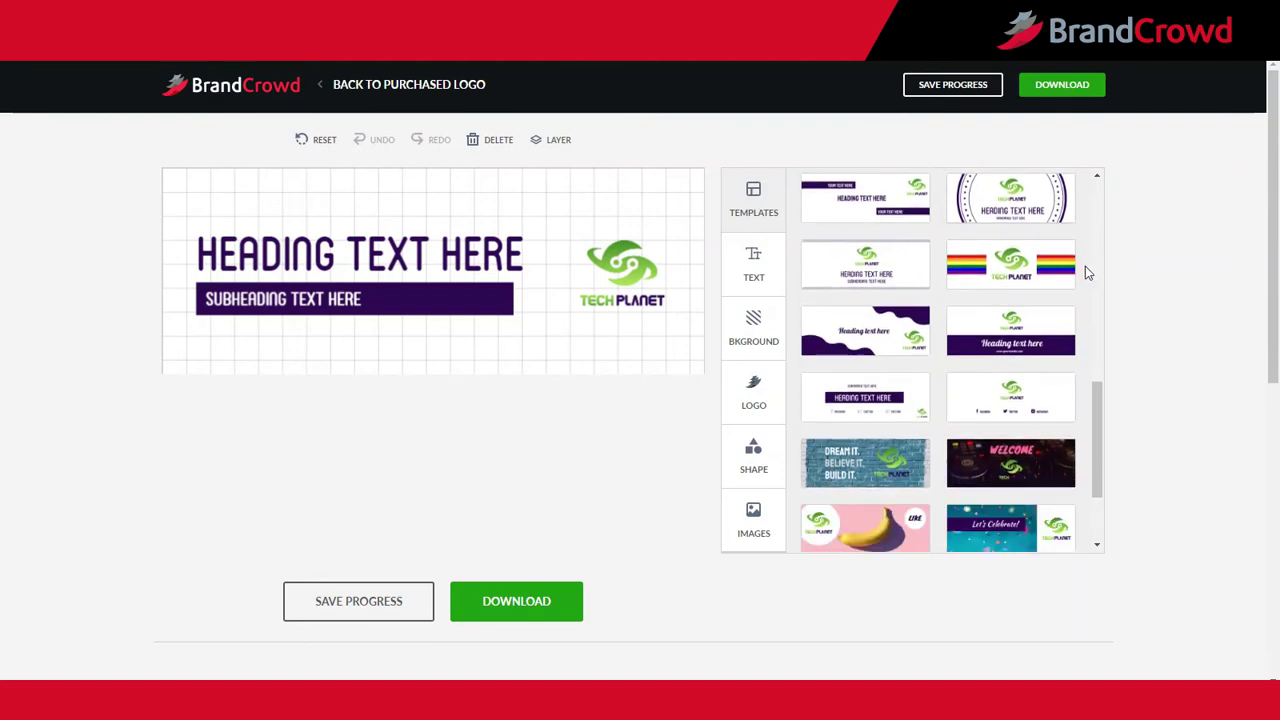
pyautogui.scroll(-2, 1086, 270)
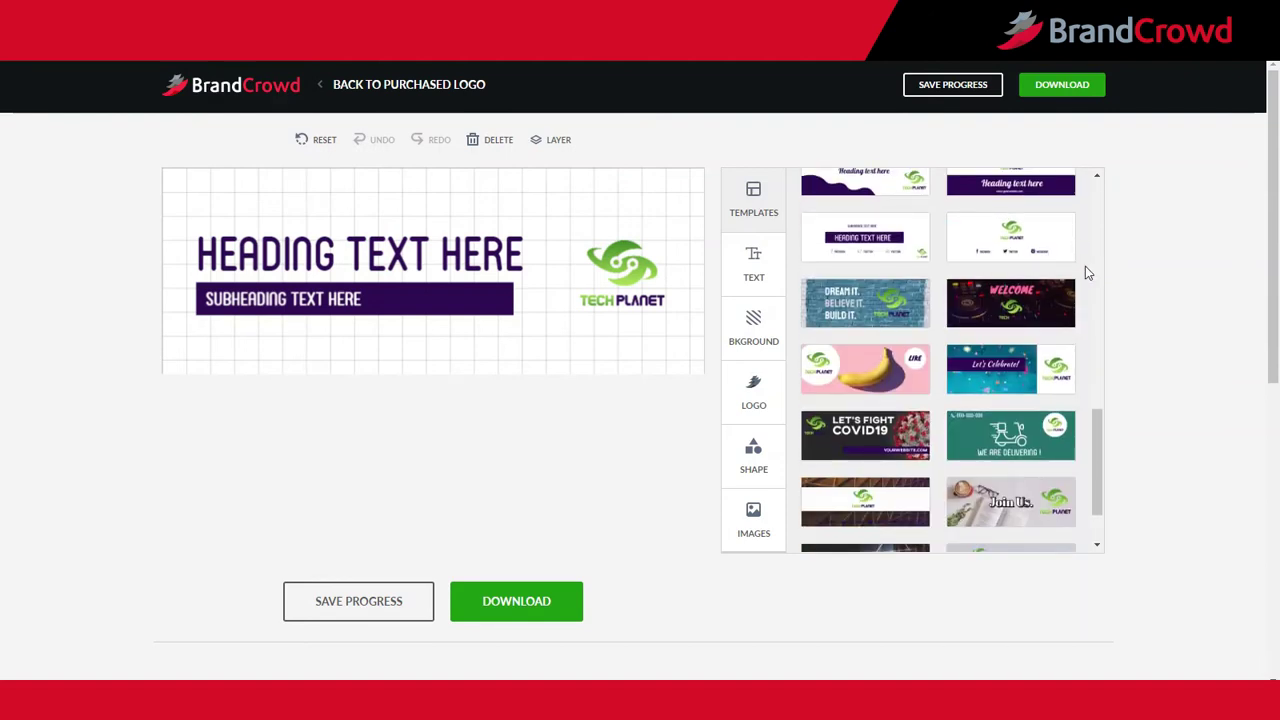
pyautogui.scroll(-1, 1085, 266)
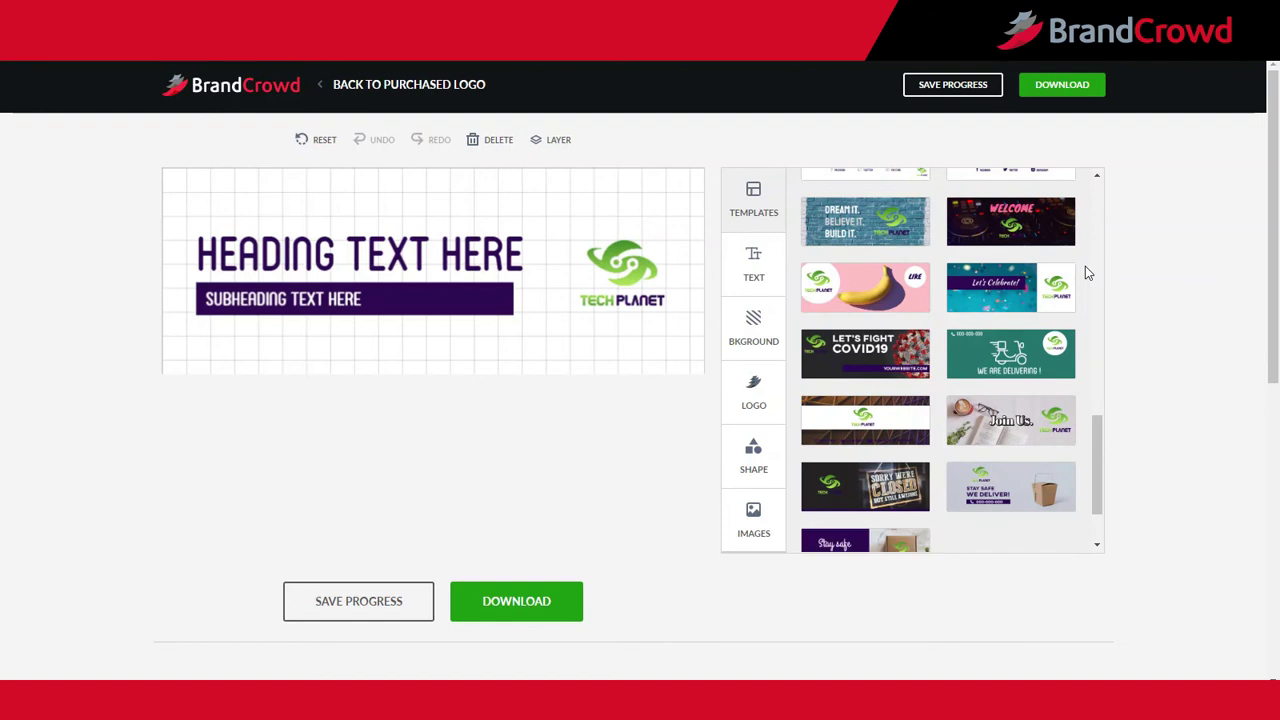
pyautogui.scroll(-1, 1085, 266)
pyautogui.scroll(-1, 1085, 266)
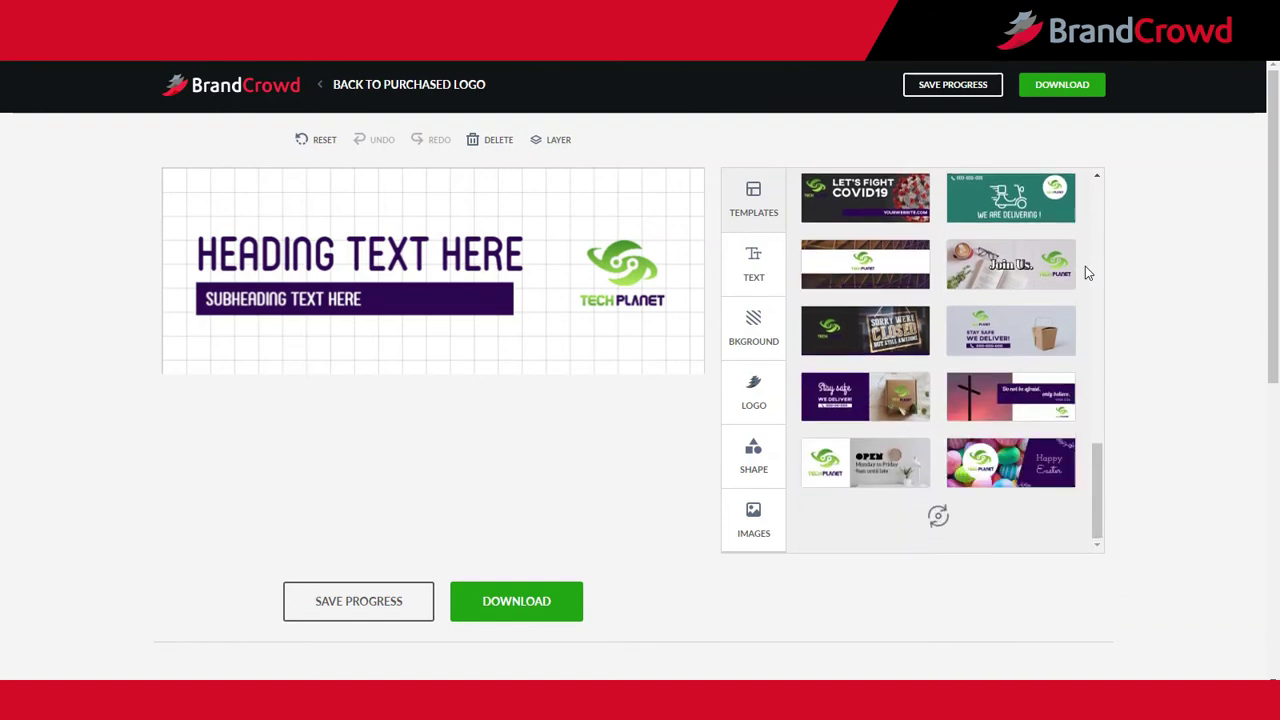
pyautogui.scroll(-1, 1085, 266)
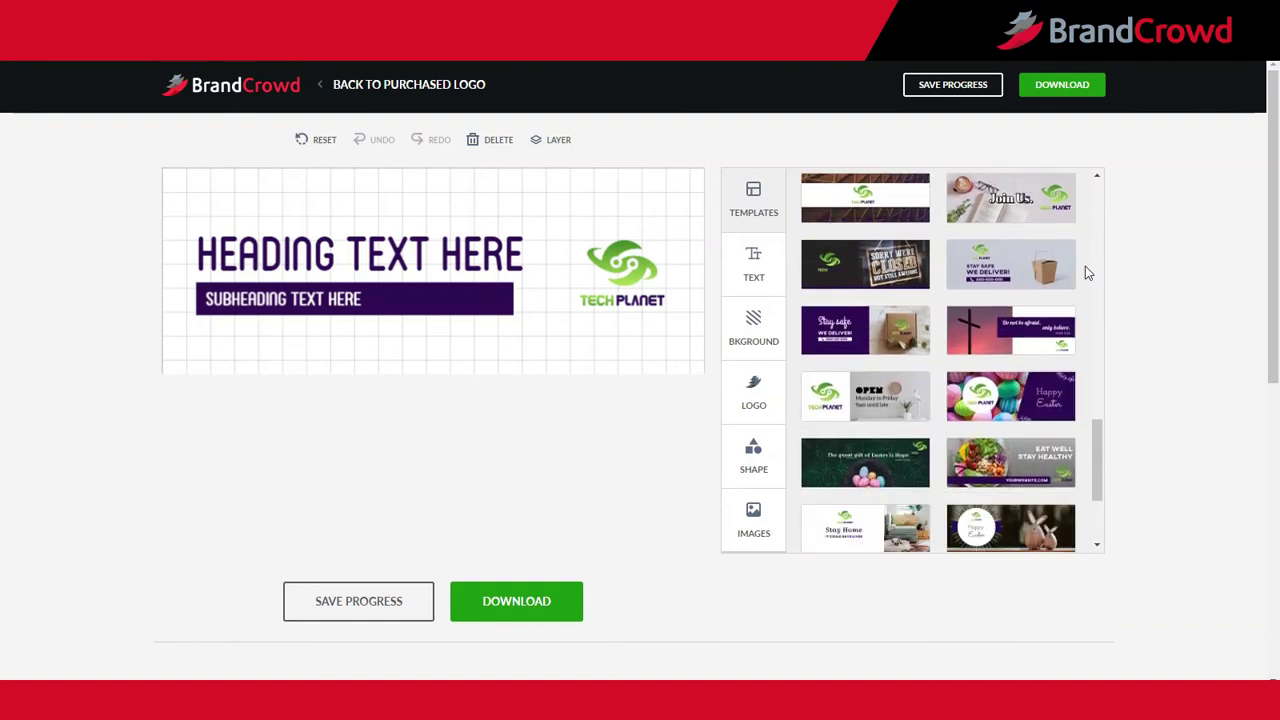
pyautogui.scroll(6, 1085, 266)
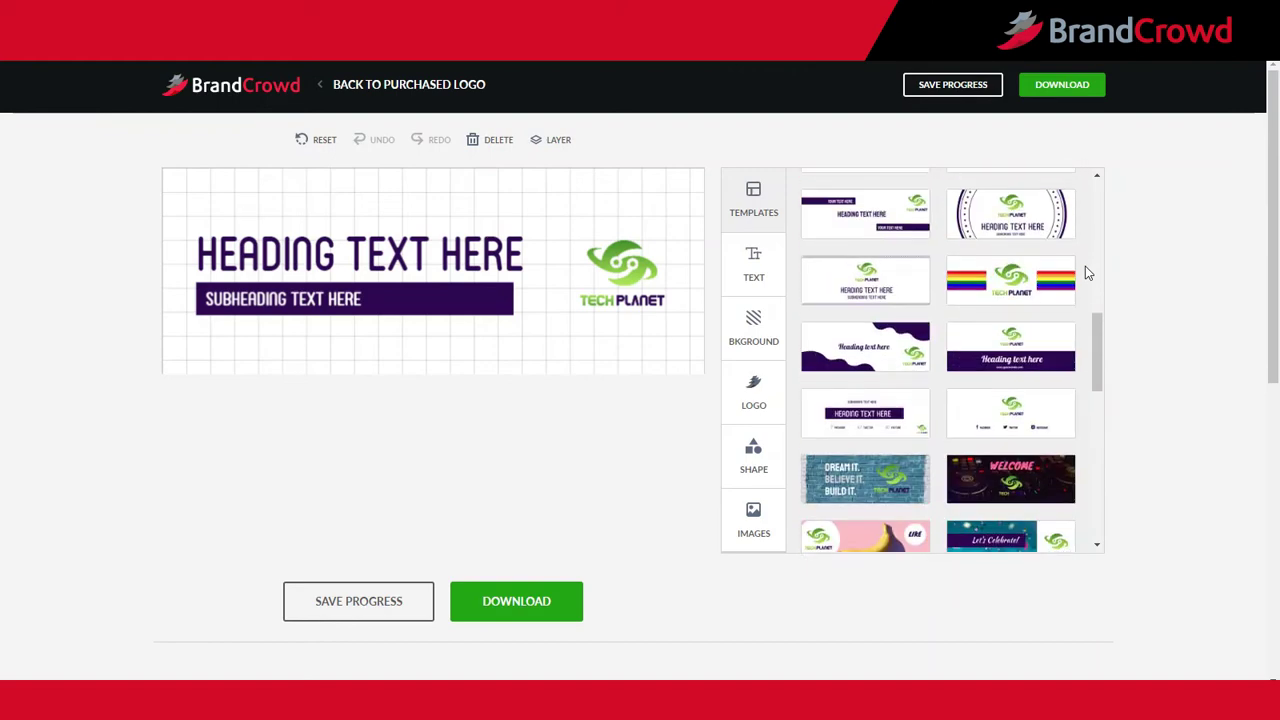
pyautogui.scroll(8, 1085, 266)
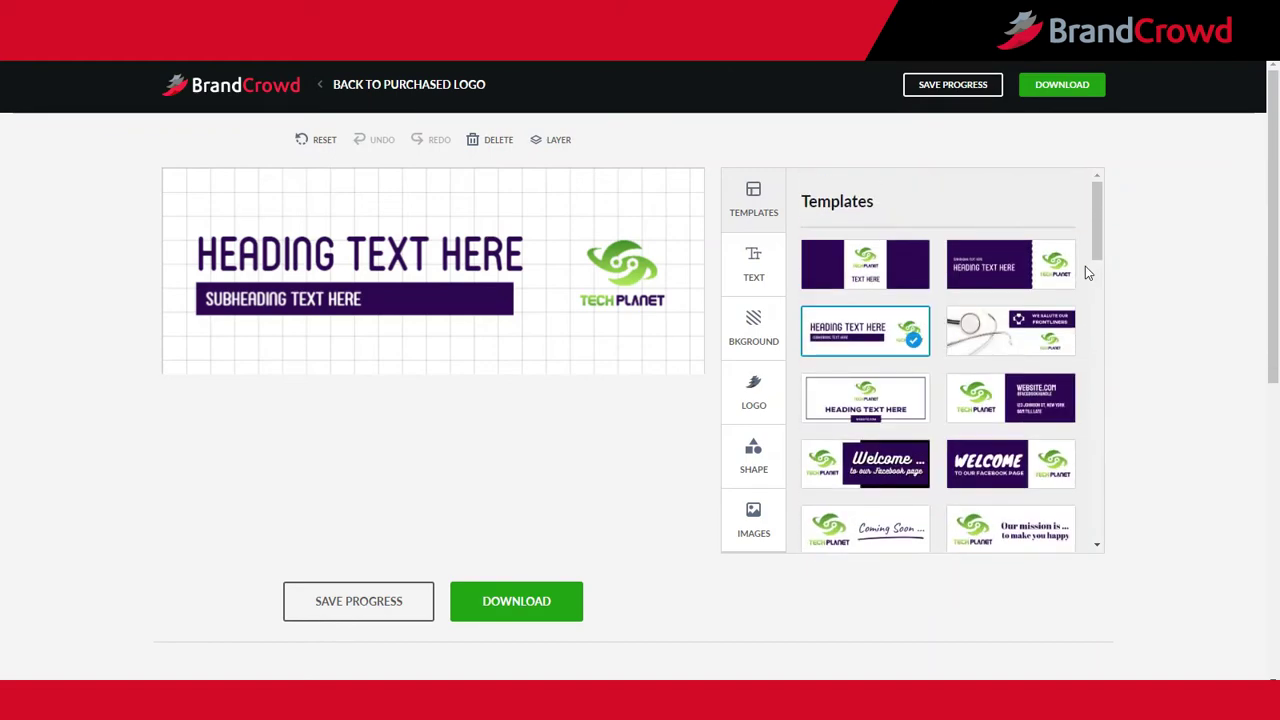
pyautogui.click(918, 465)
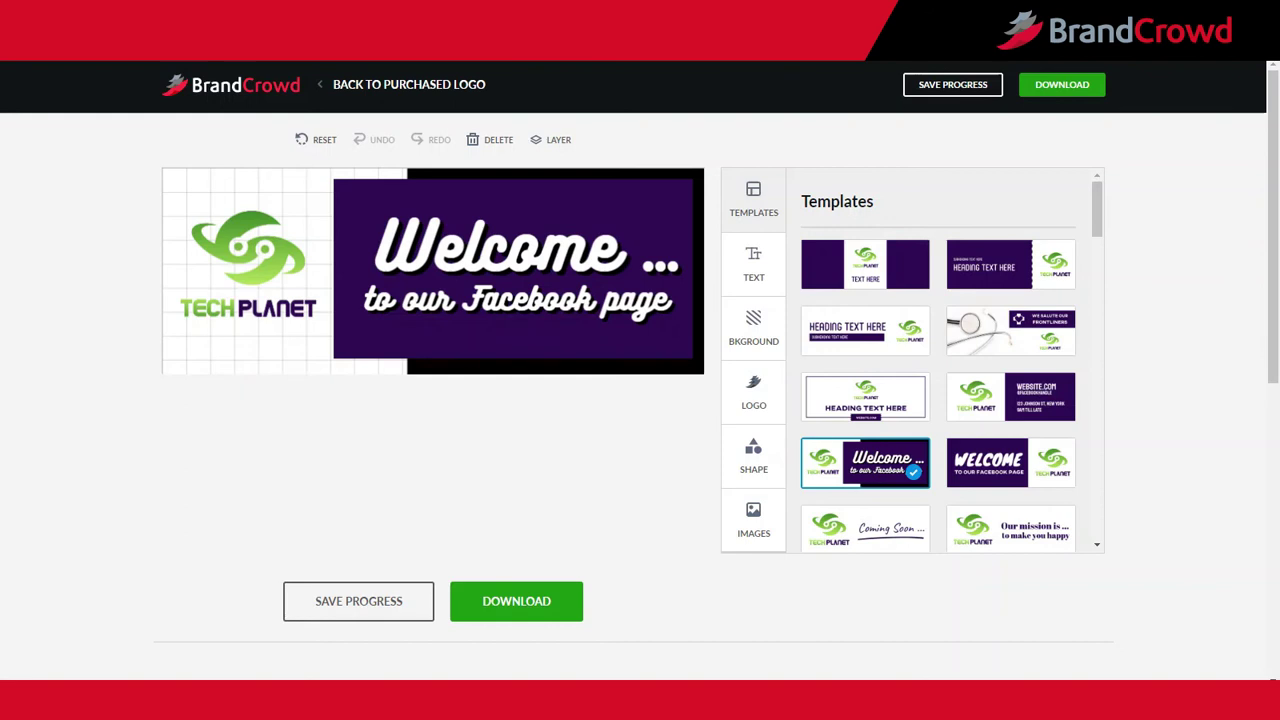
# Step: Change the headline to 'Welcome to' and the subtitle to 'TechPlanet'
pyautogui.click(760, 268)
pyautogui.click(918, 313)
pyautogui.press('BackSpace')
pyautogui.press('BackSpace')
pyautogui.press('BackSpace')
pyautogui.press('BackSpace')
pyautogui.write('to')
pyautogui.click(527, 302)
pyautogui.tripleClick(946, 314)
pyautogui.write('Tech')
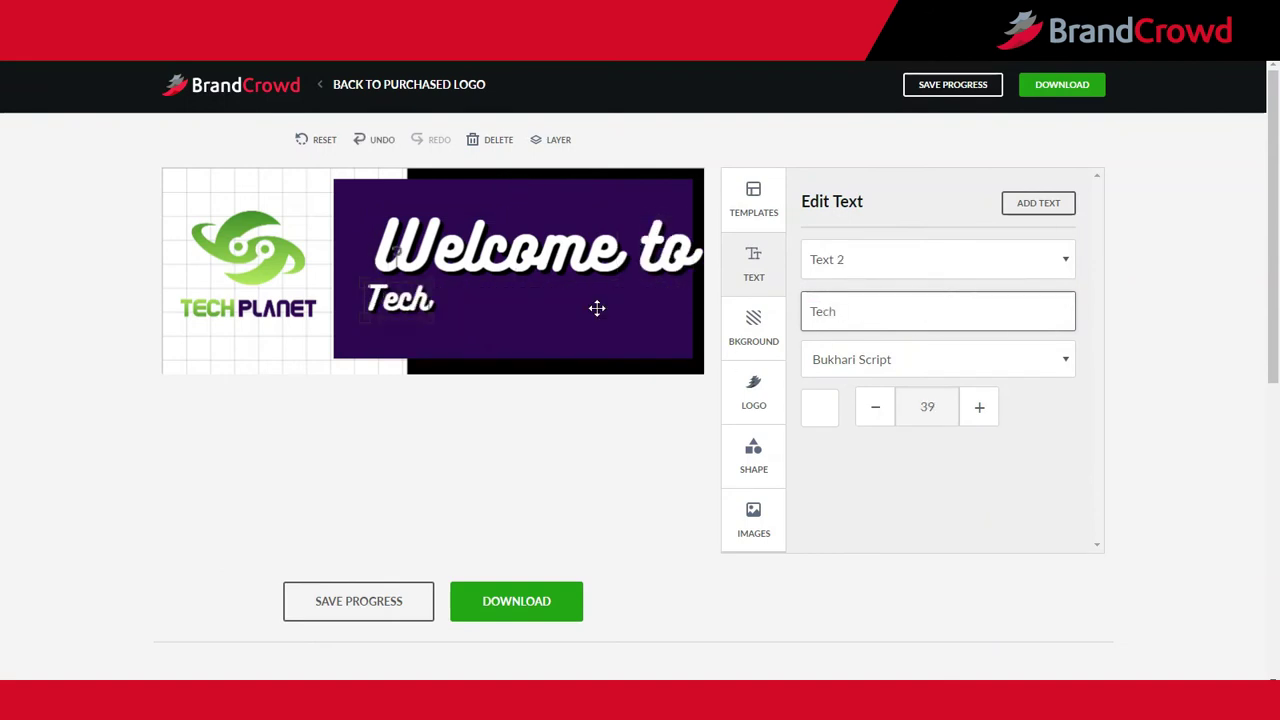
pyautogui.write('Planet')
# Step: Set both the WELCOME TO headline and the TECHPLANET subtitle to the Bungee font
pyautogui.click(598, 264)
pyautogui.click(876, 370)
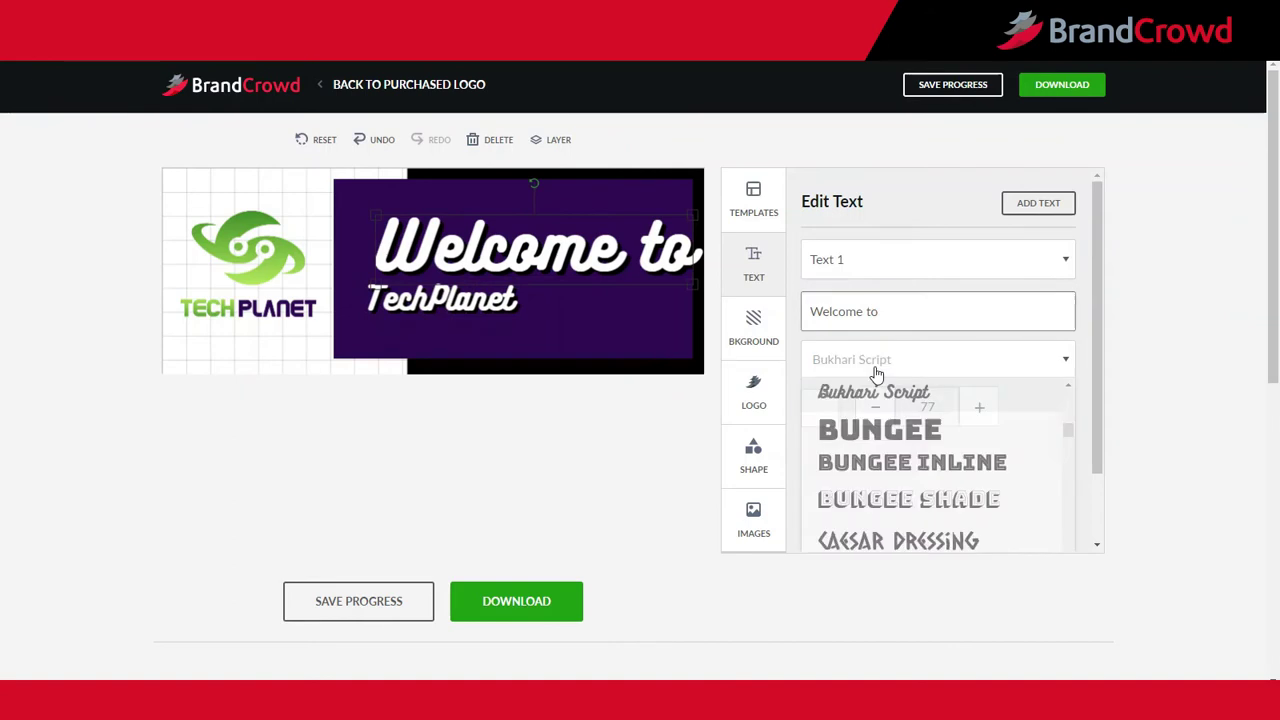
pyautogui.click(880, 468)
pyautogui.click(560, 298)
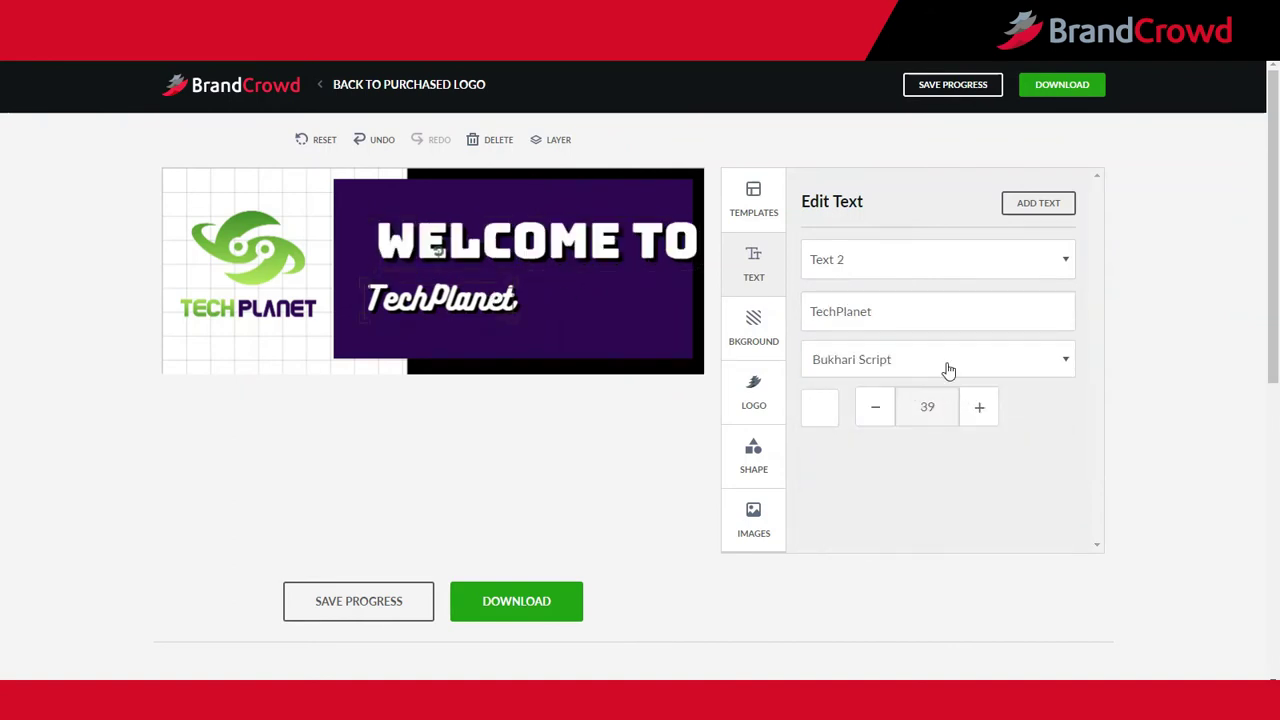
pyautogui.click(948, 360)
pyautogui.click(900, 436)
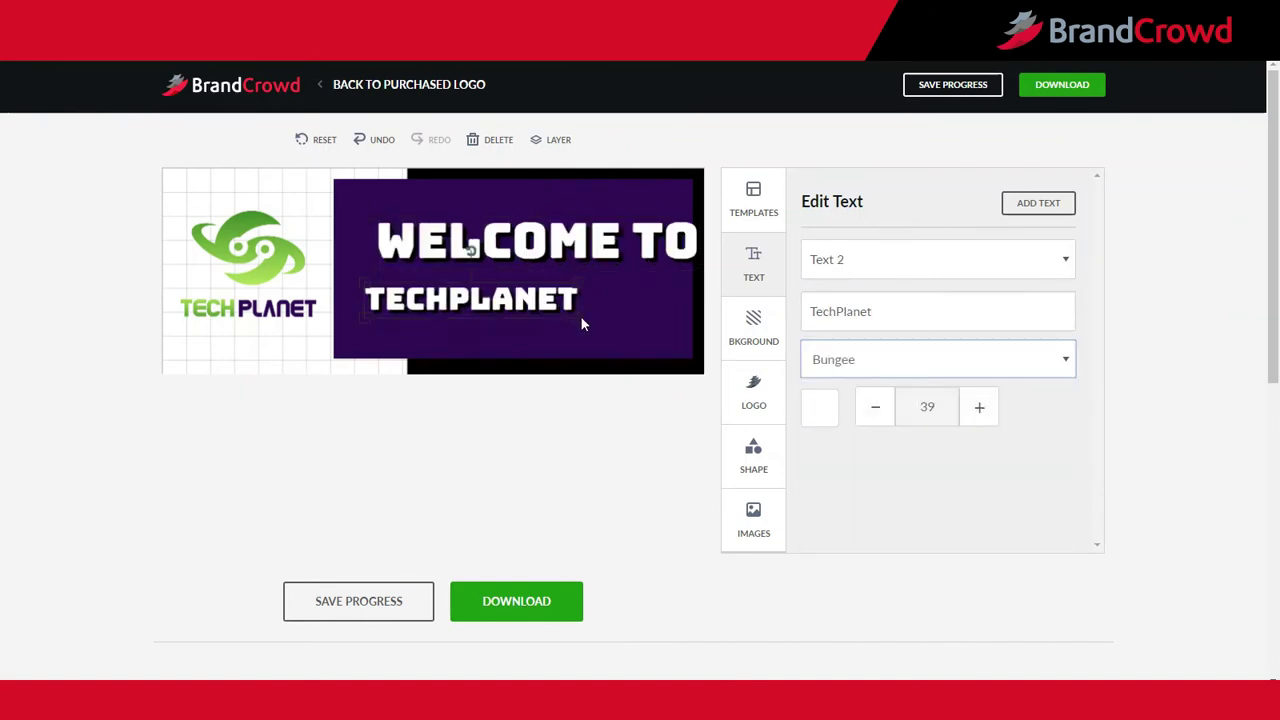
# Step: Enlarge TECHPLANET, shrink WELCOME TO, and position the two titles together
pyautogui.moveTo(583, 323); pyautogui.dragTo(681, 339)
pyautogui.moveTo(680, 266)
pyautogui.mouseDown()
pyautogui.moveTo(671, 257)
pyautogui.moveTo(660, 272)
pyautogui.mouseUp()
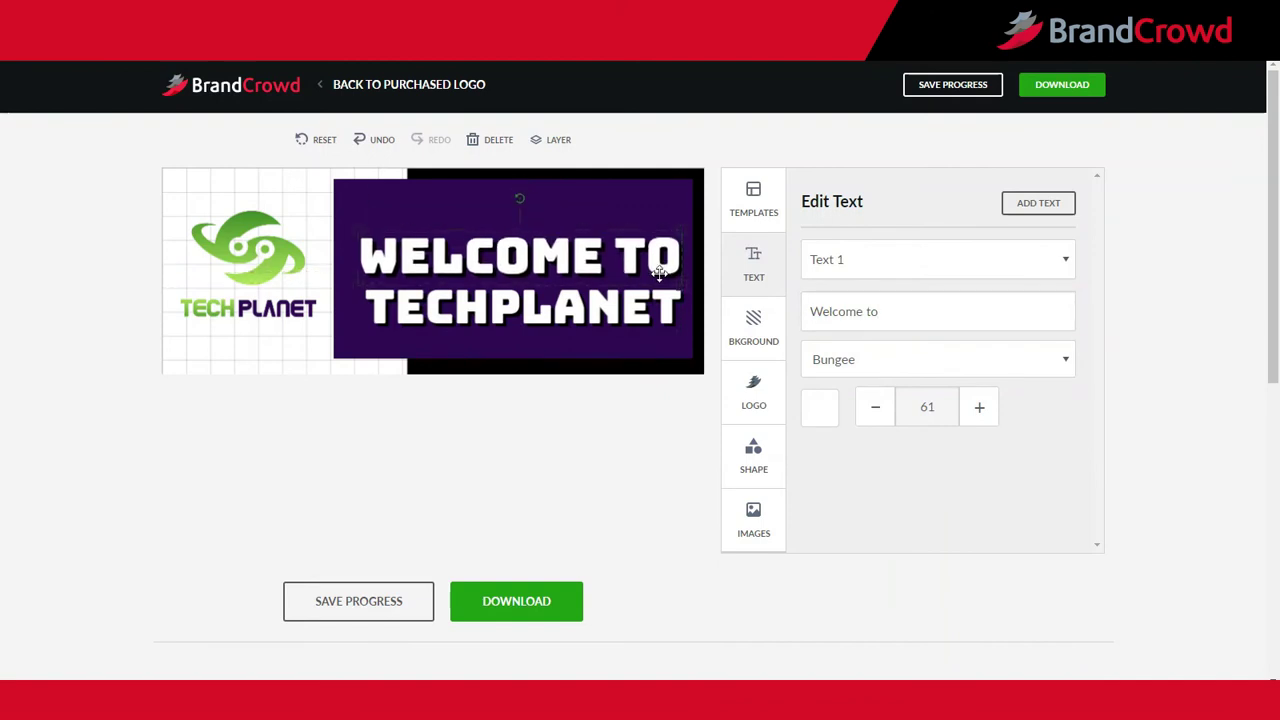
pyautogui.moveTo(360, 238); pyautogui.dragTo(446, 244)
pyautogui.moveTo(526, 304)
pyautogui.mouseDown()
pyautogui.moveTo(543, 320)
pyautogui.moveTo(540, 302)
pyautogui.mouseUp()
# Step: Colour the TECHPLANET text light green to match the logo
pyautogui.click(309, 205)
pyautogui.click(475, 245)
pyautogui.click(614, 294)
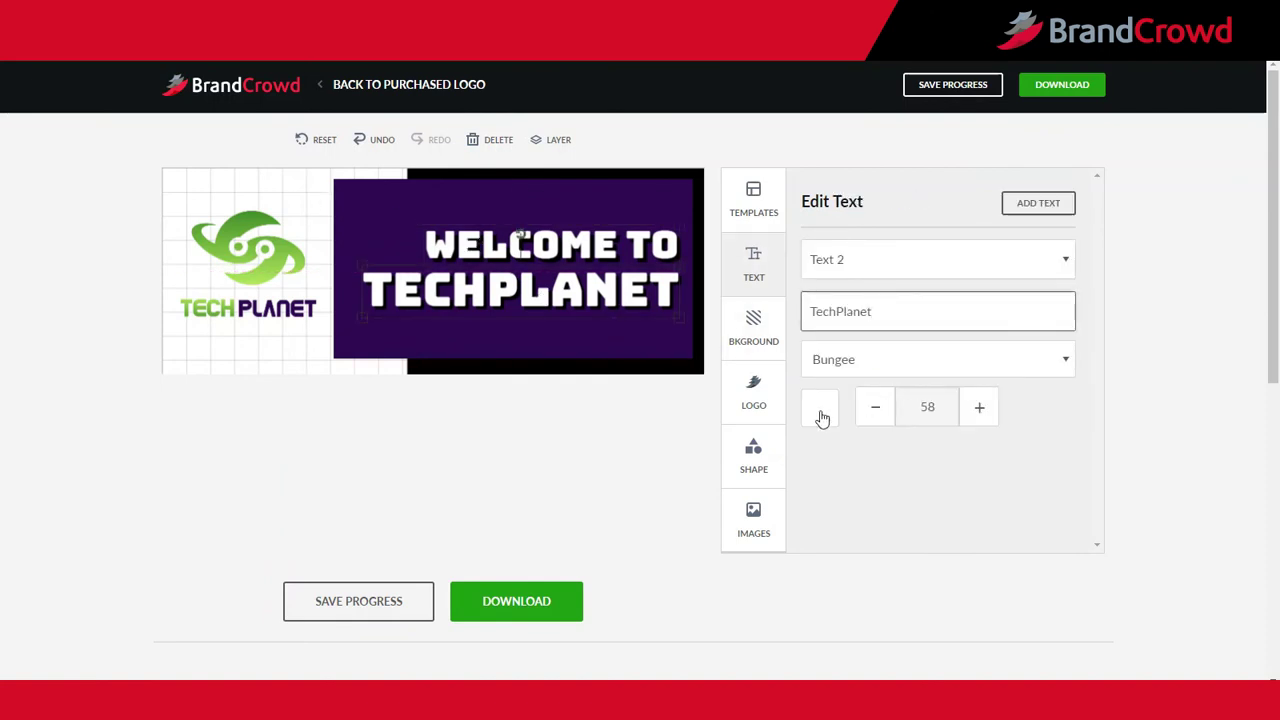
pyautogui.click(820, 410)
pyautogui.click(859, 280)
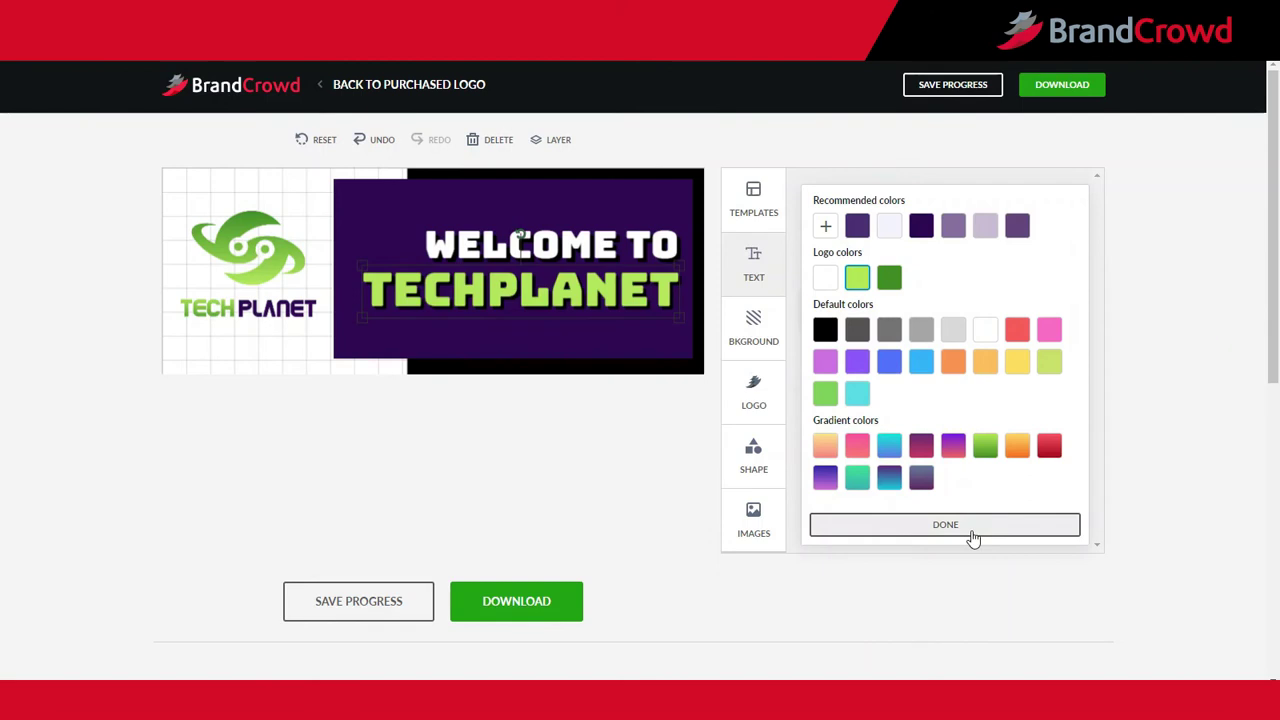
pyautogui.click(971, 532)
# Step: Add a '#1 in Gadgets!' line below TECHPLANET, aligned to its right edge
pyautogui.click(1038, 203)
pyautogui.moveTo(590, 282); pyautogui.dragTo(590, 334)
pyautogui.press('Tab')
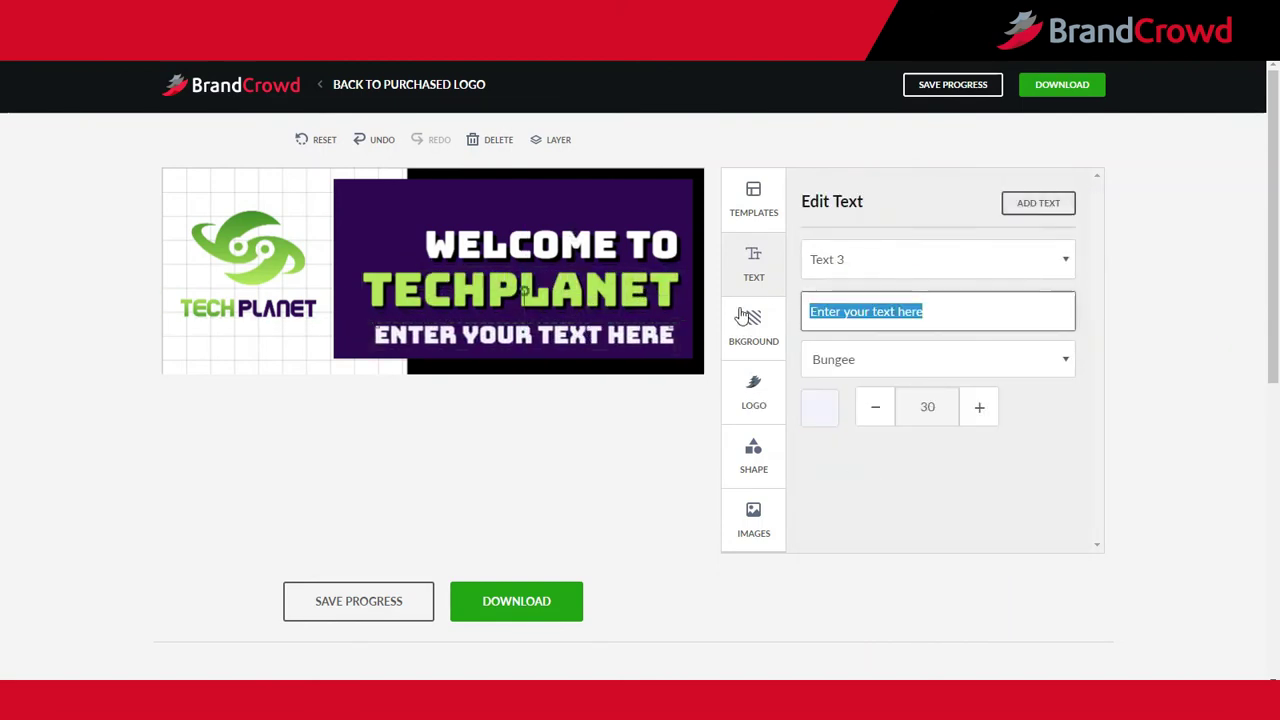
pyautogui.write('#1 in ')
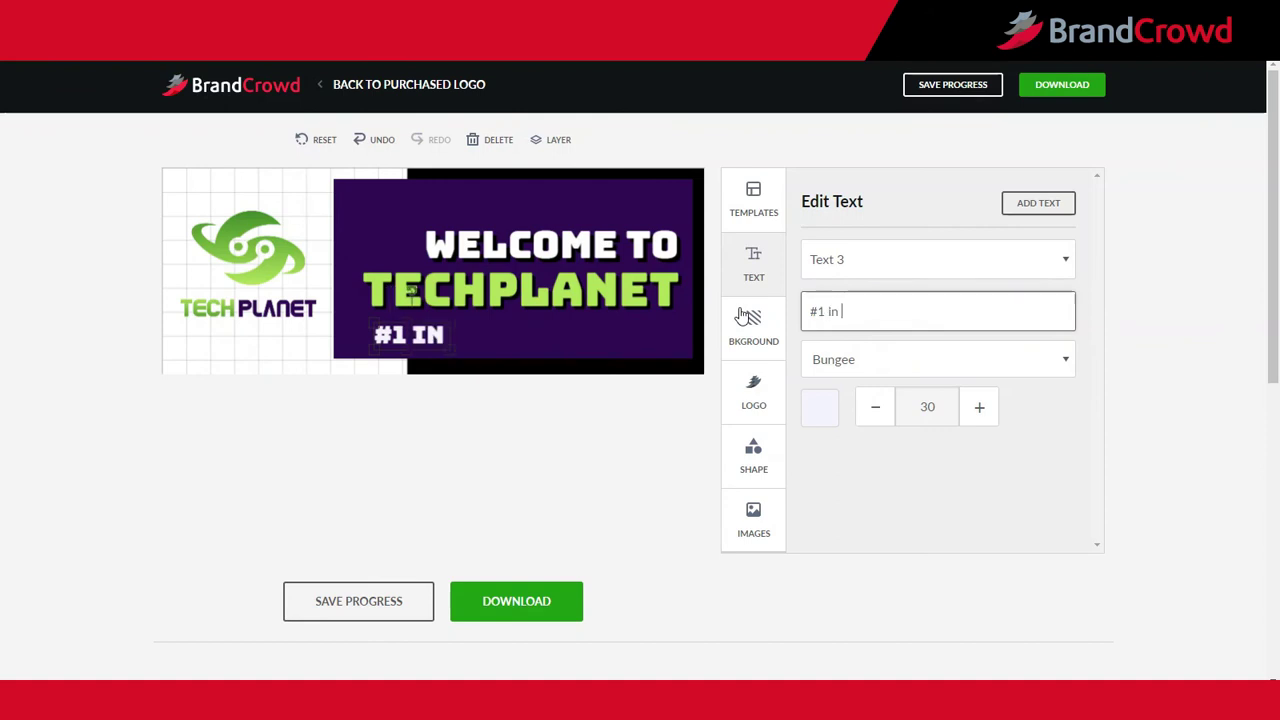
pyautogui.write('Gadgets!')
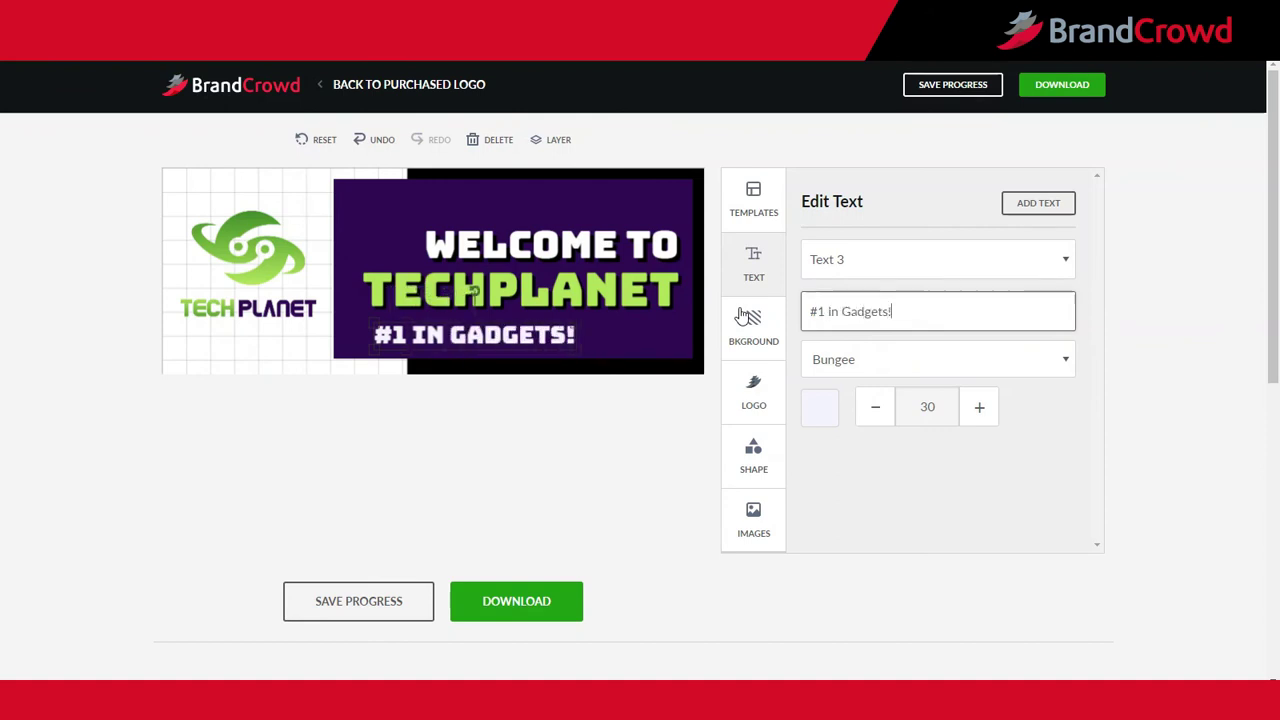
pyautogui.moveTo(543, 336); pyautogui.dragTo(614, 332)
# Step: Change the black part of the background to the logo's light green
pyautogui.click(617, 357)
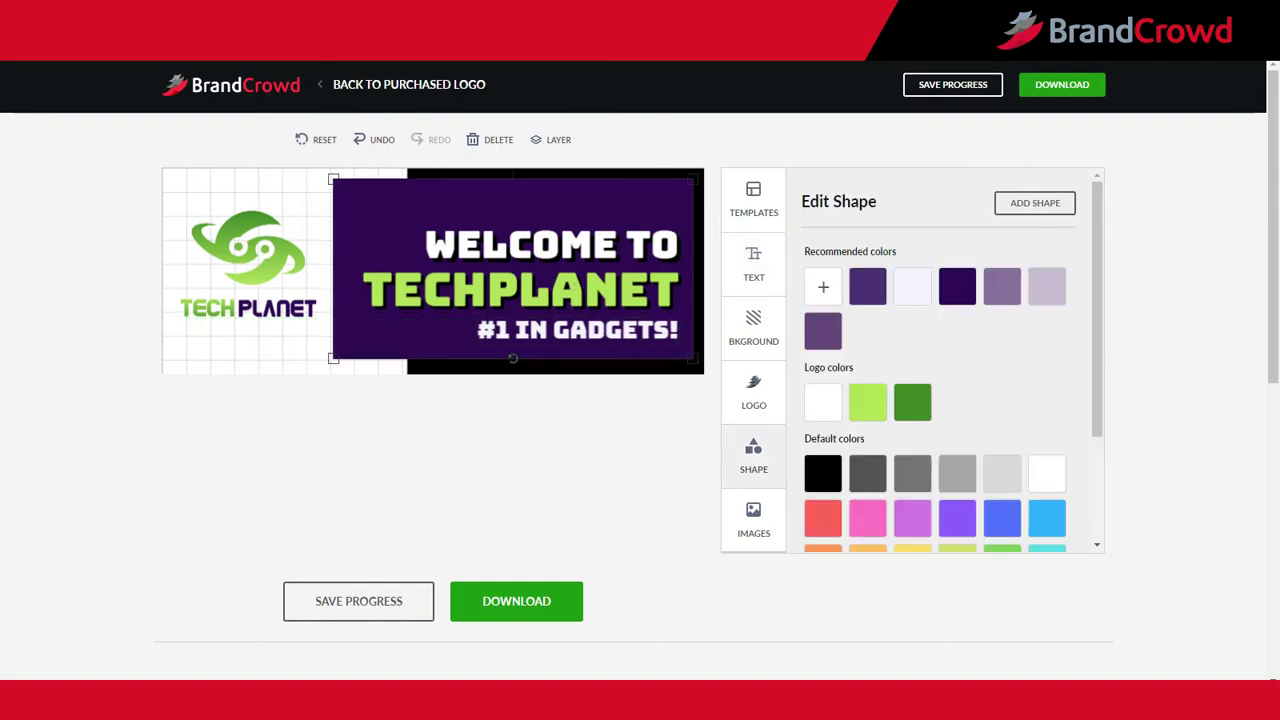
pyautogui.click(752, 340)
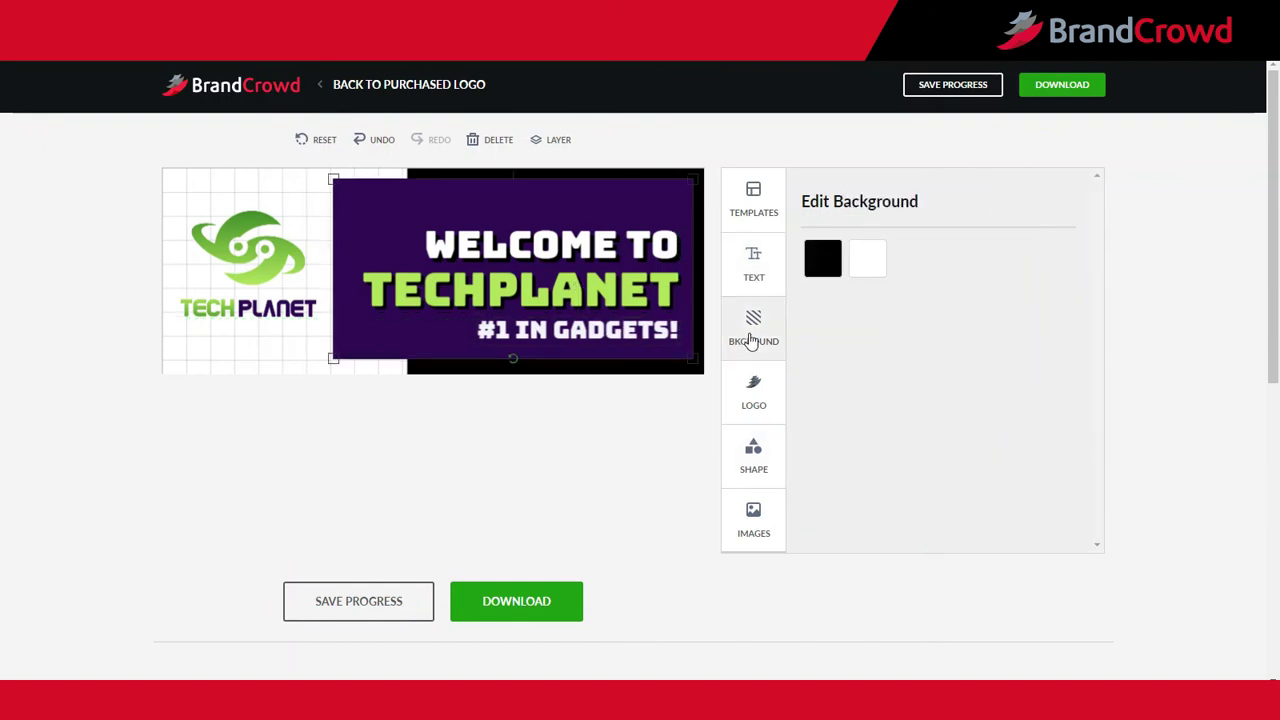
pyautogui.click(826, 266)
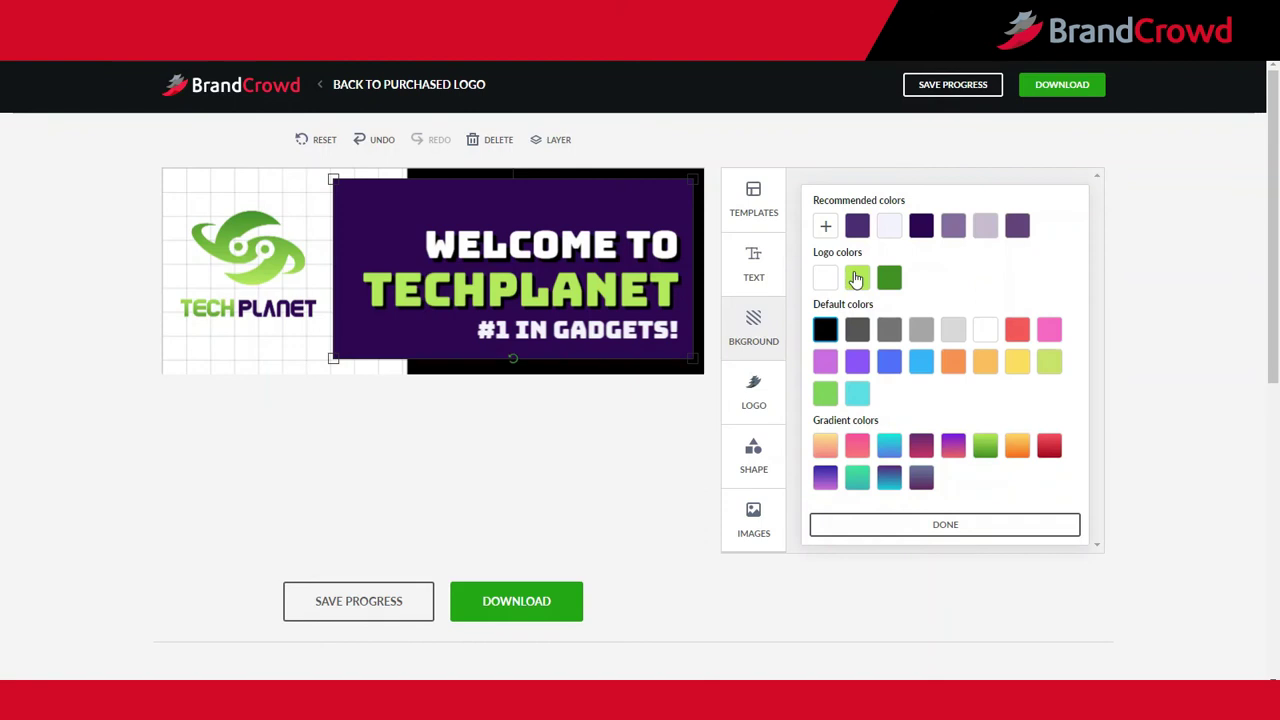
pyautogui.click(856, 278)
pyautogui.click(943, 530)
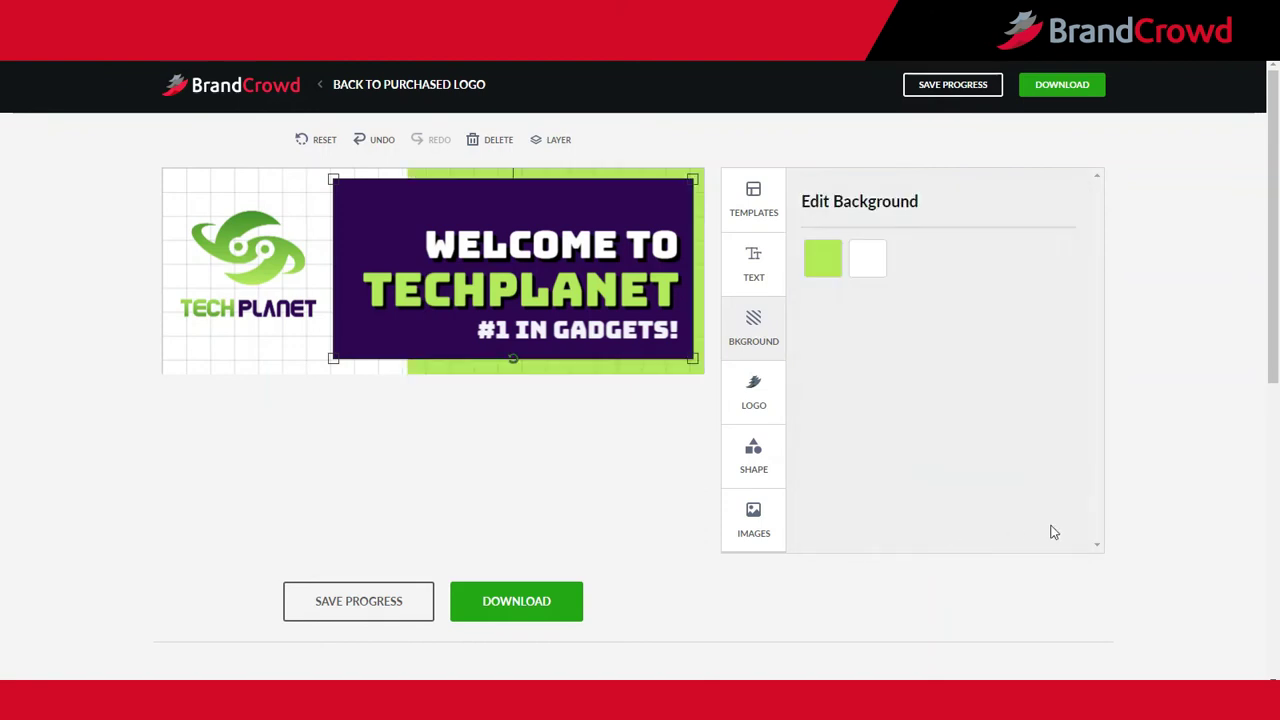
# Step: Switch the logo to its symbol-only layout after trying the other variants
pyautogui.click(757, 393)
pyautogui.click(250, 278)
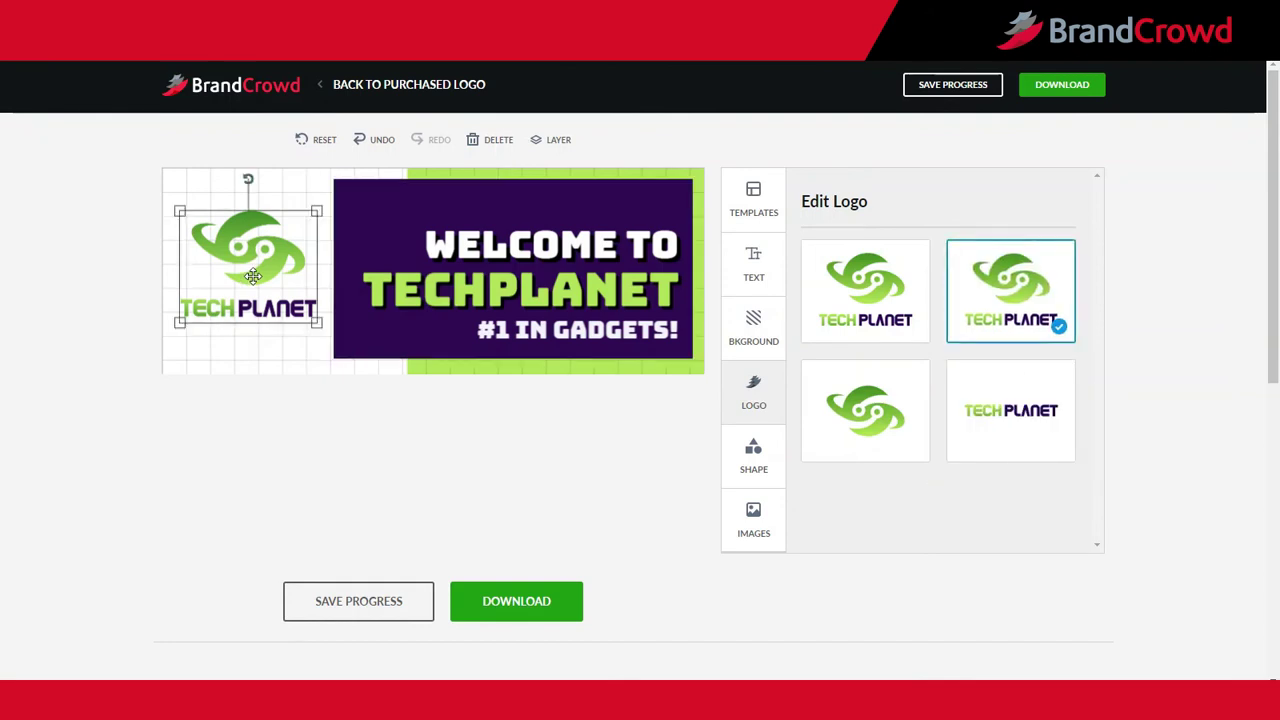
pyautogui.click(875, 297)
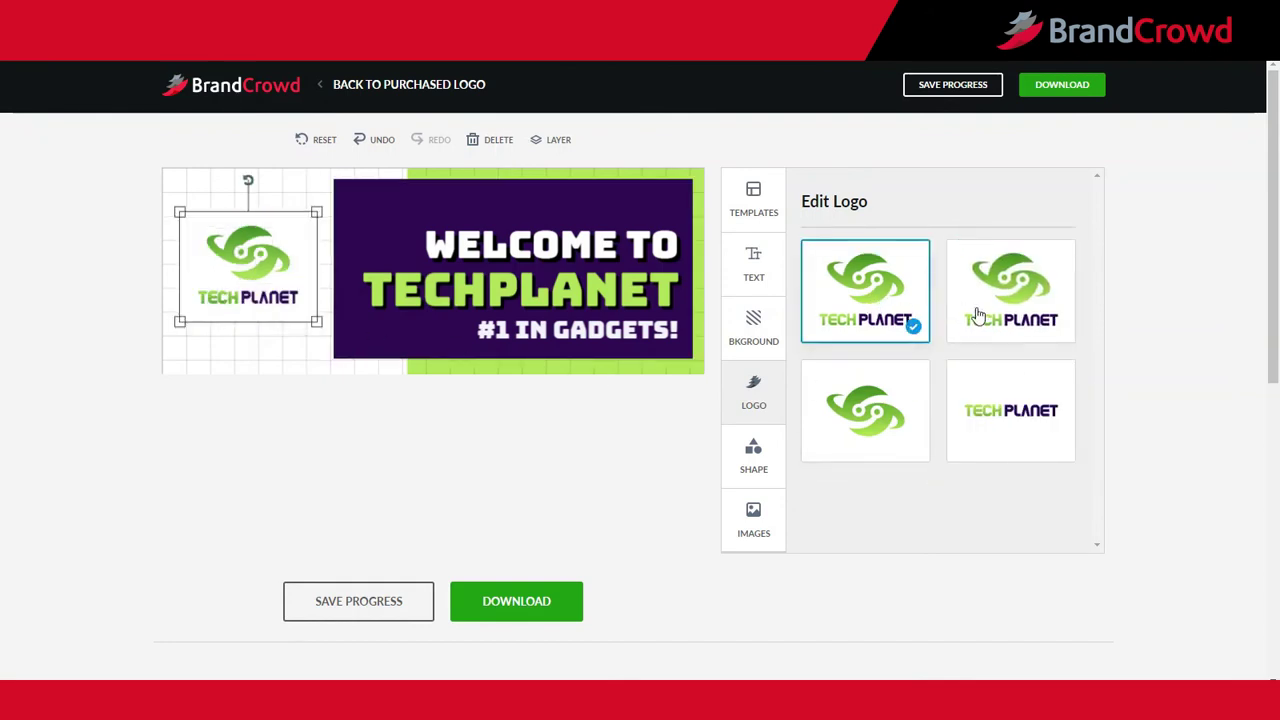
pyautogui.click(1055, 294)
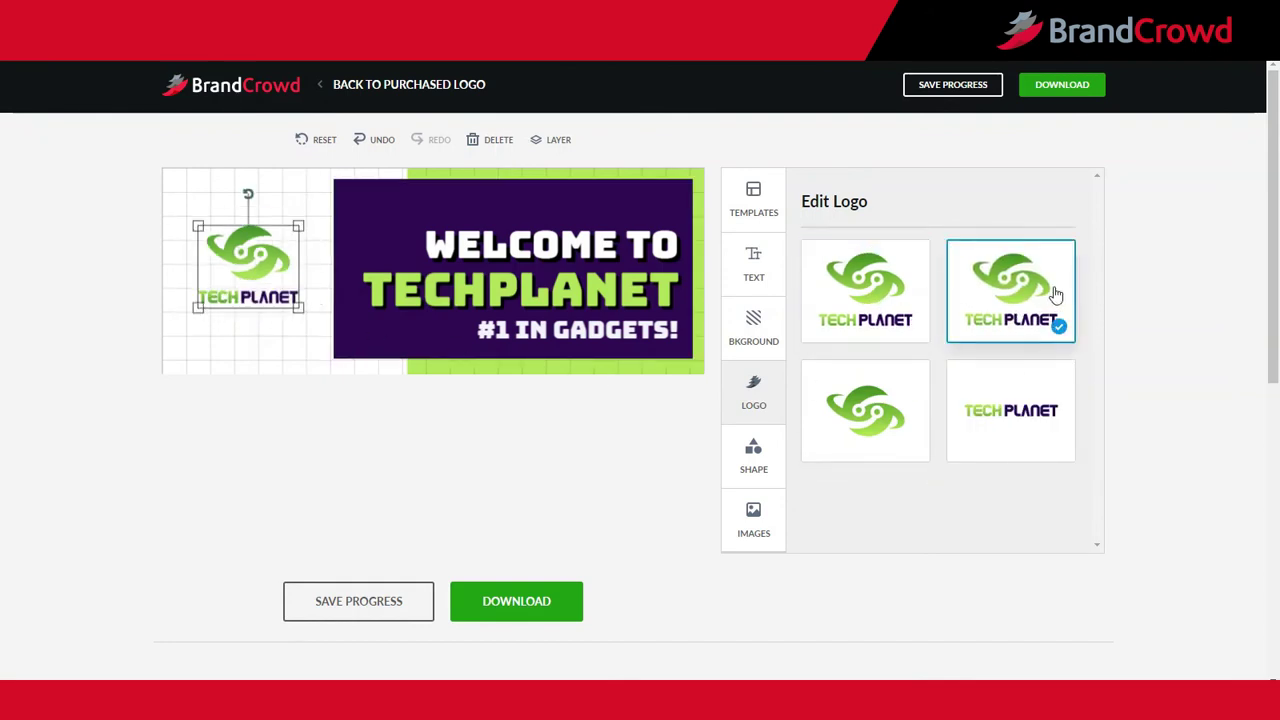
pyautogui.click(895, 386)
pyautogui.click(1024, 390)
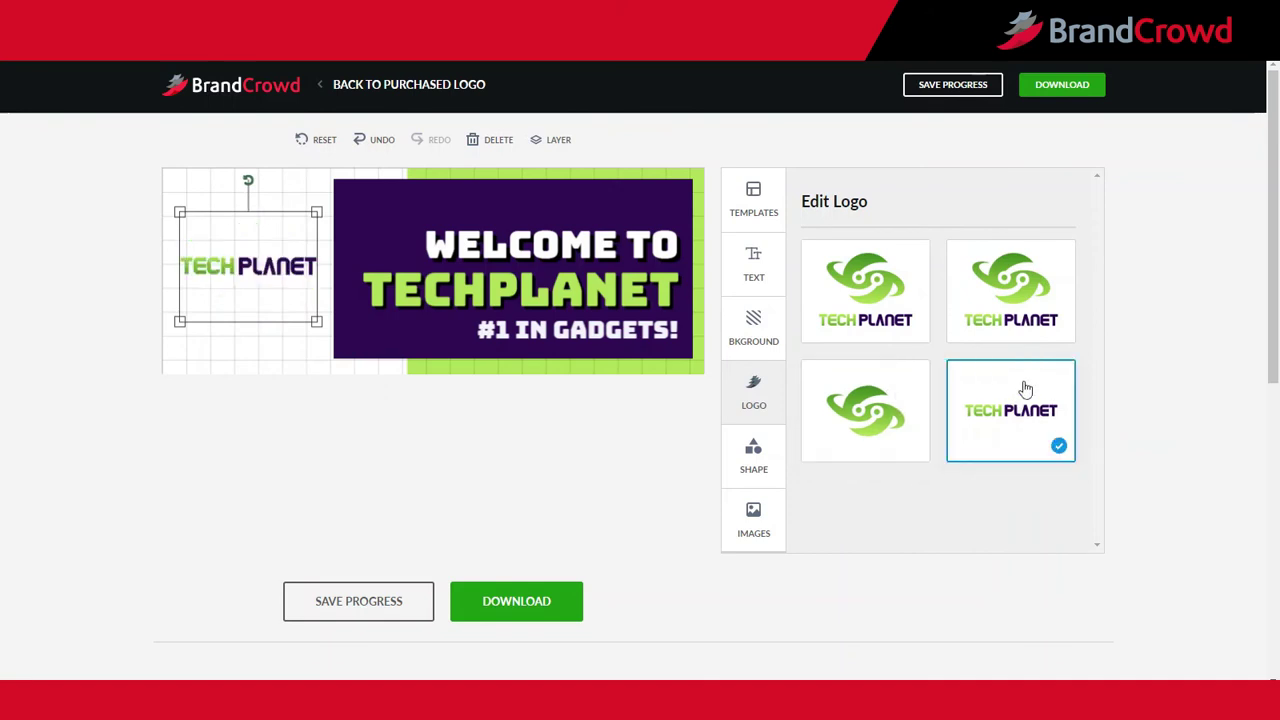
pyautogui.click(901, 389)
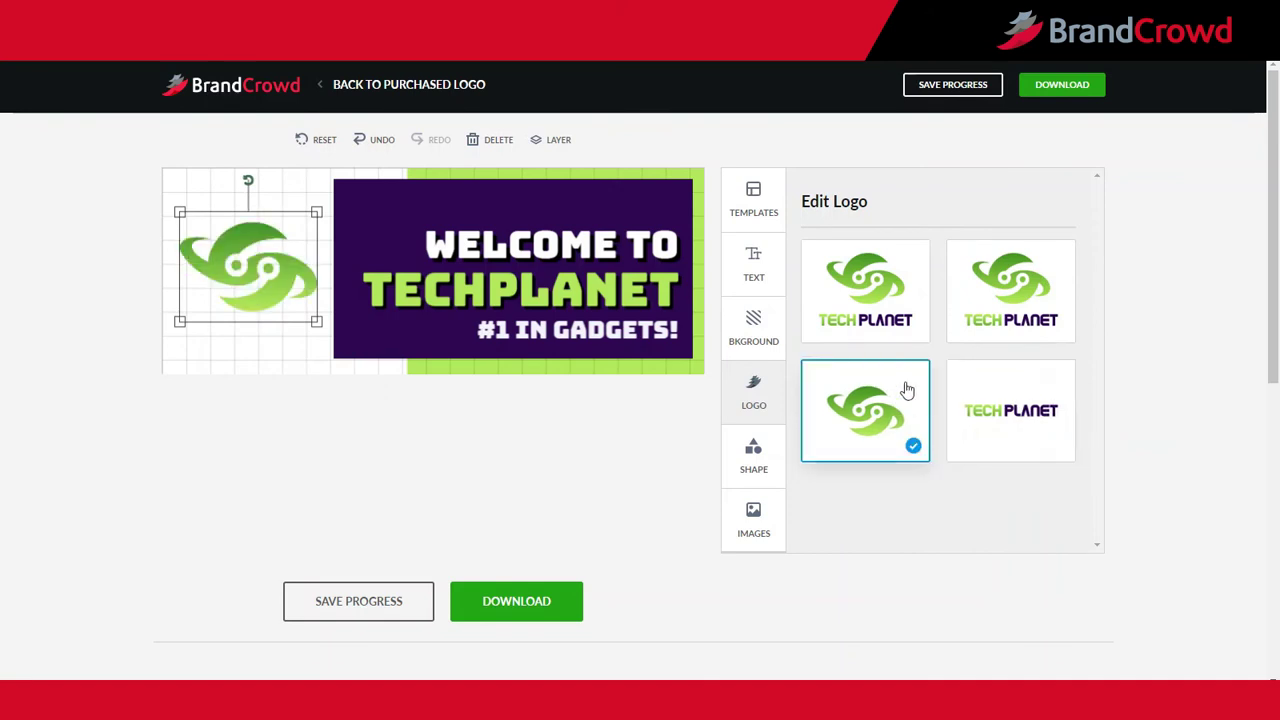
pyautogui.click(313, 370)
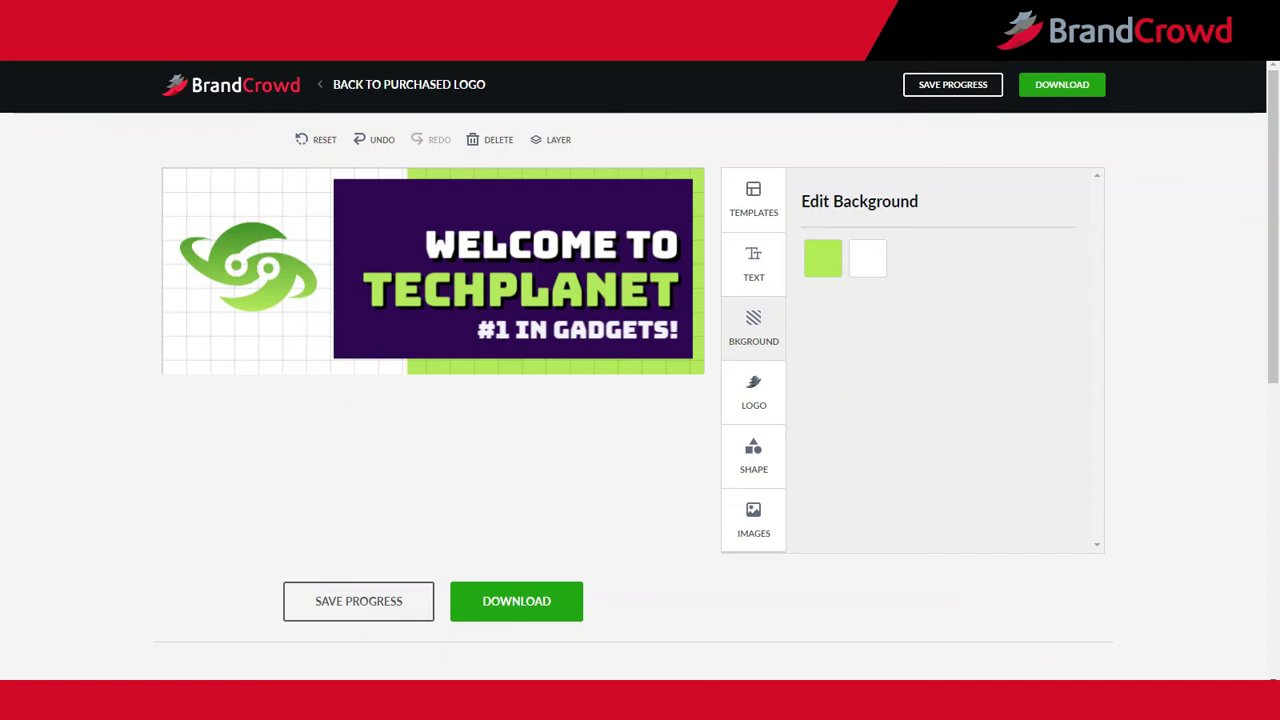
# Step: Shrink the purple panel around its text and move the panel and texts up
pyautogui.click(756, 460)
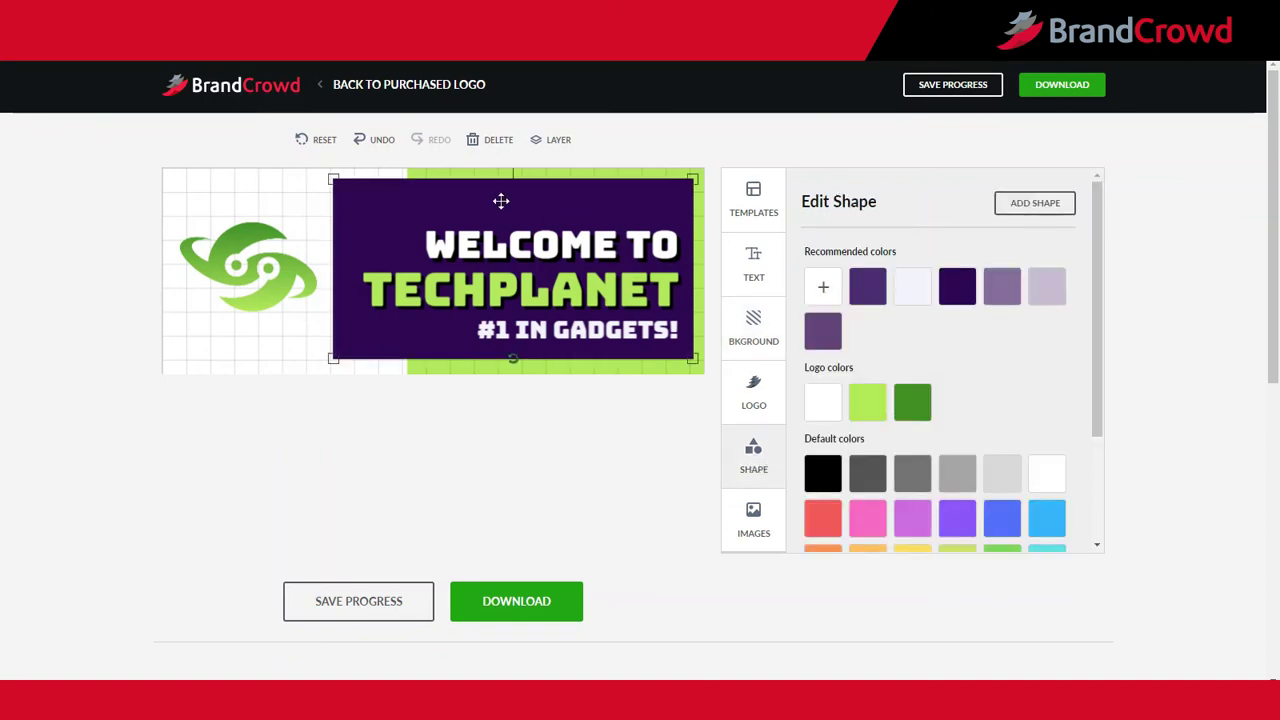
pyautogui.moveTo(336, 182); pyautogui.dragTo(345, 215)
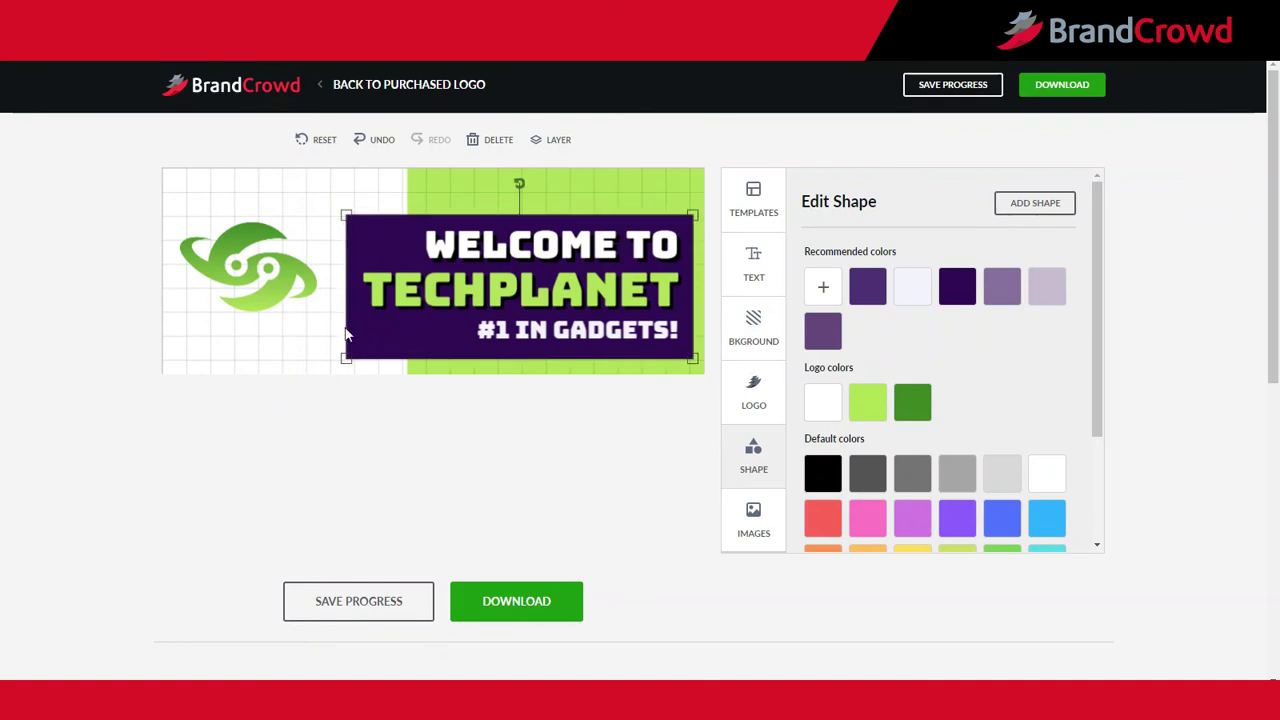
pyautogui.moveTo(347, 358); pyautogui.dragTo(349, 354)
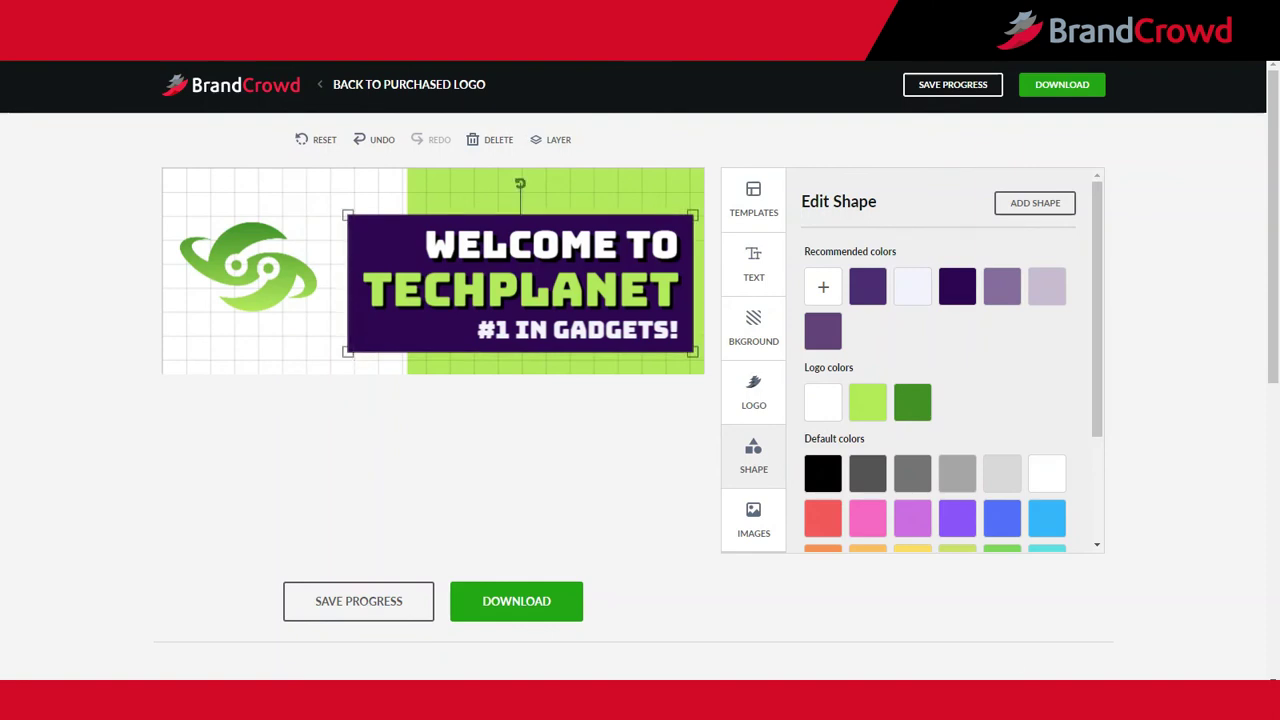
pyautogui.click(507, 336)
pyautogui.moveTo(381, 224); pyautogui.dragTo(380, 206)
# Step: Add a striped line shape and stretch it along the cover's bottom
pyautogui.click(1020, 205)
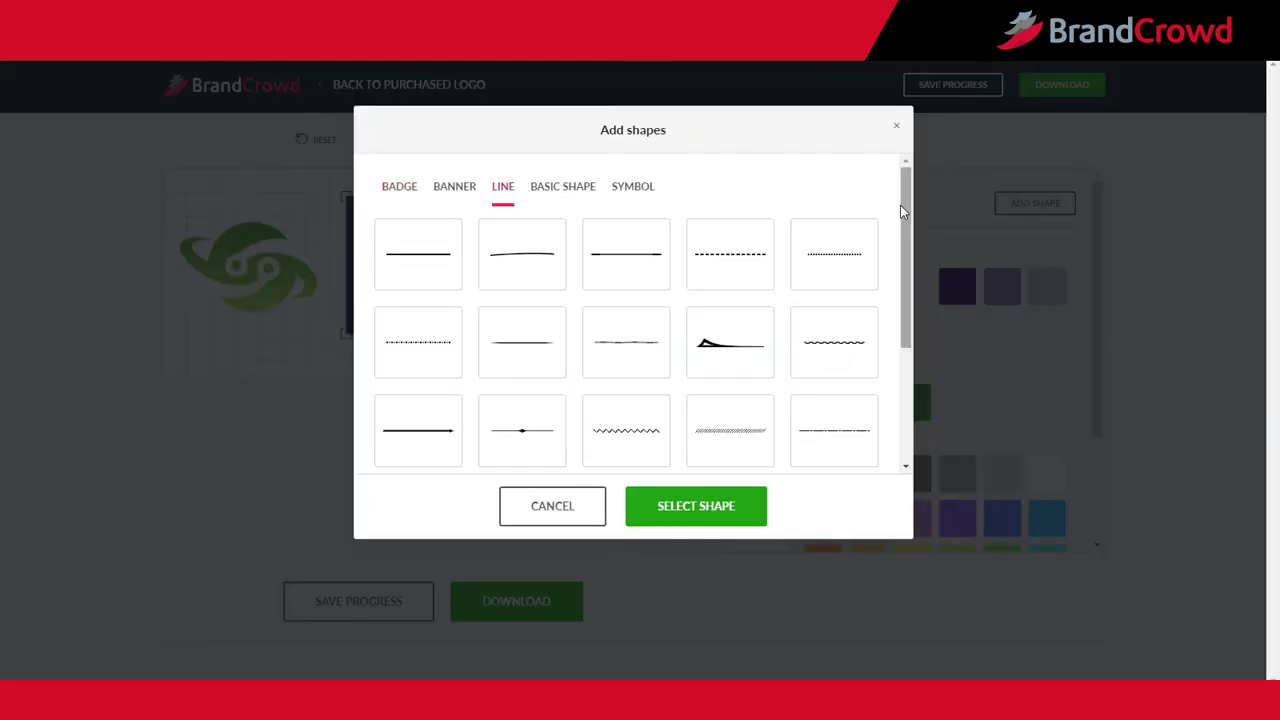
pyautogui.doubleClick(613, 451)
pyautogui.moveTo(509, 270); pyautogui.dragTo(658, 352)
# Step: Add a basic circle near the logo and colour it white
pyautogui.click(206, 394)
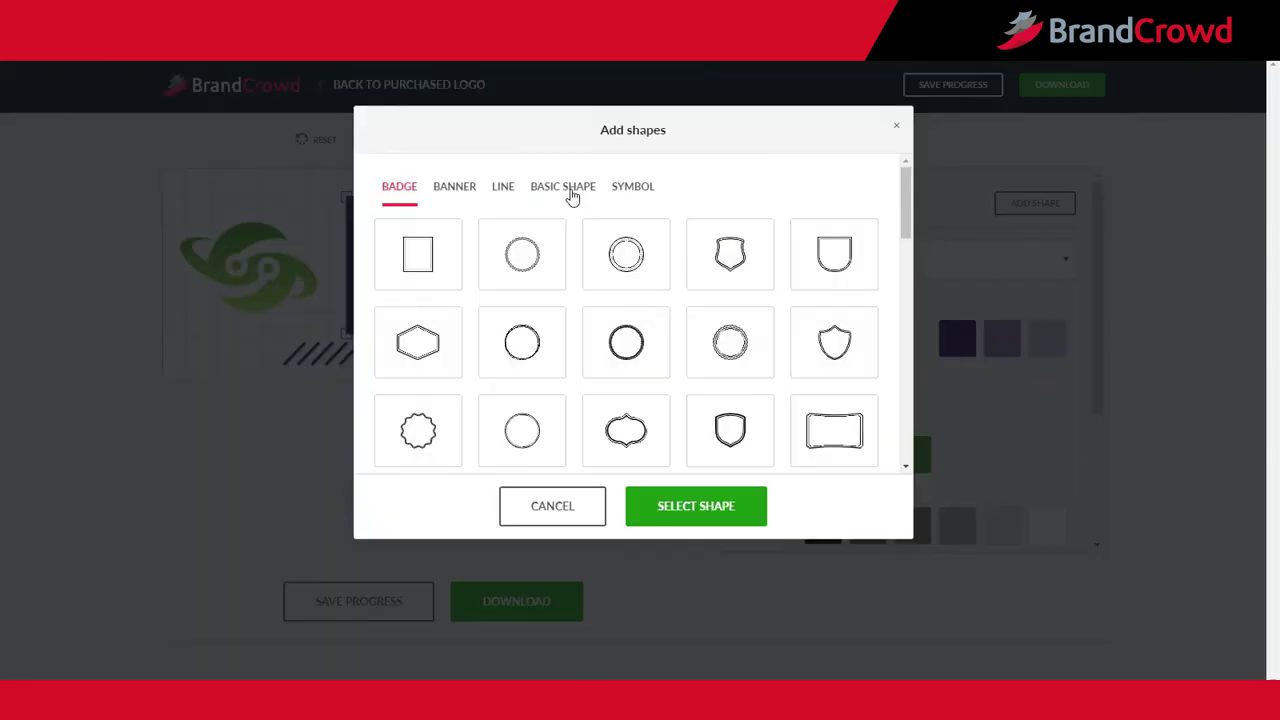
pyautogui.click(563, 187)
pyautogui.scroll(-5, 871, 343)
pyautogui.doubleClick(729, 366)
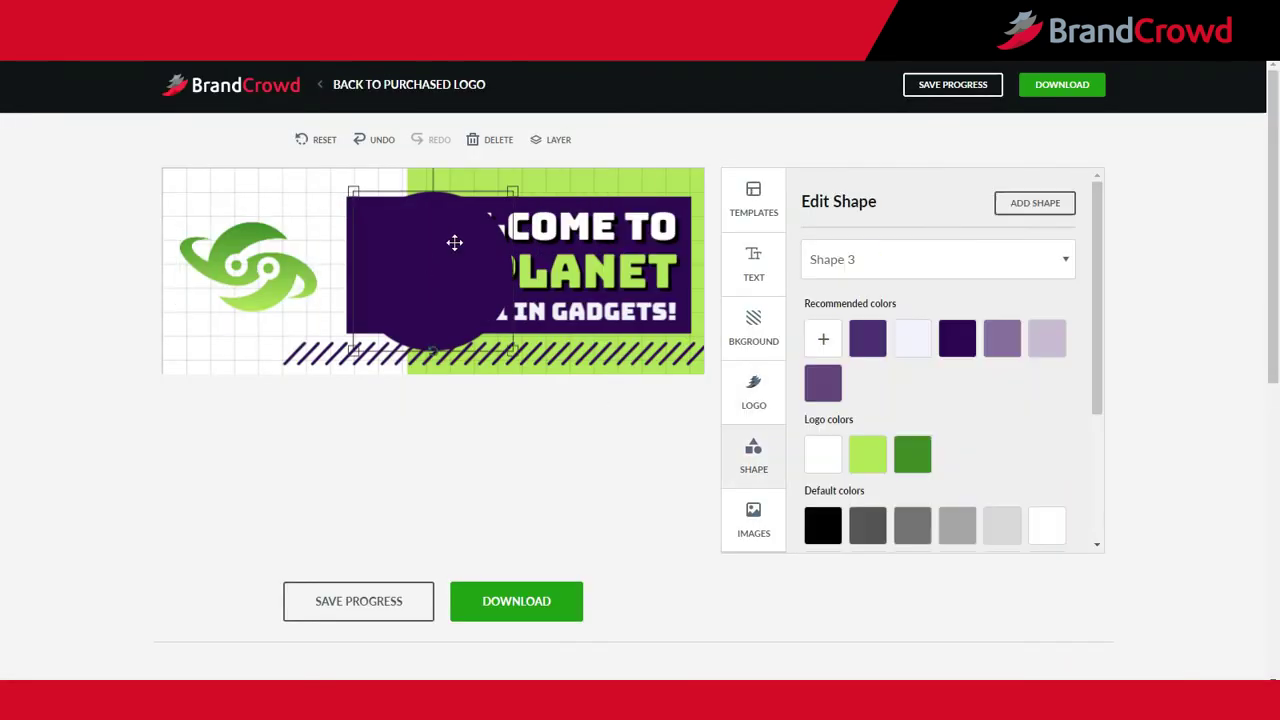
pyautogui.moveTo(451, 243); pyautogui.dragTo(355, 249)
pyautogui.click(594, 182)
pyautogui.click(386, 214)
pyautogui.click(822, 454)
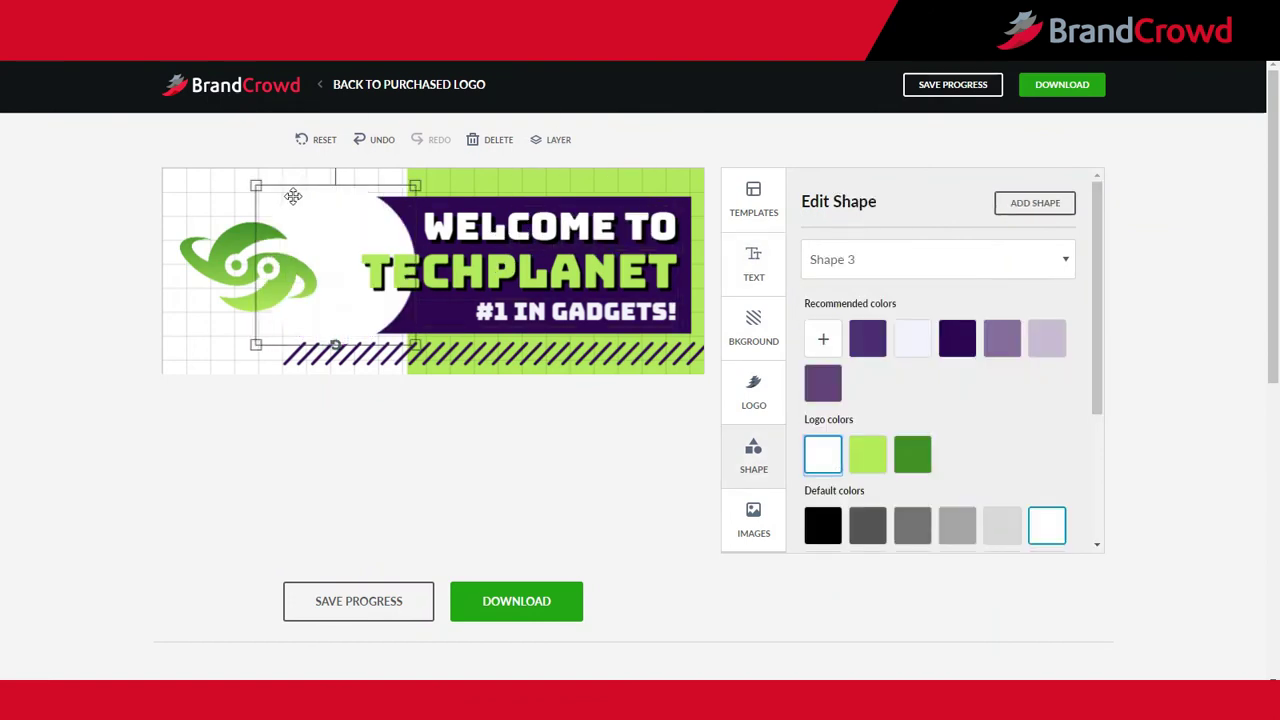
# Step: Enlarge the logo symbol, tuck the white circle behind it, and slightly shrink the banner text
pyautogui.click(218, 266)
pyautogui.moveTo(366, 349); pyautogui.dragTo(392, 362)
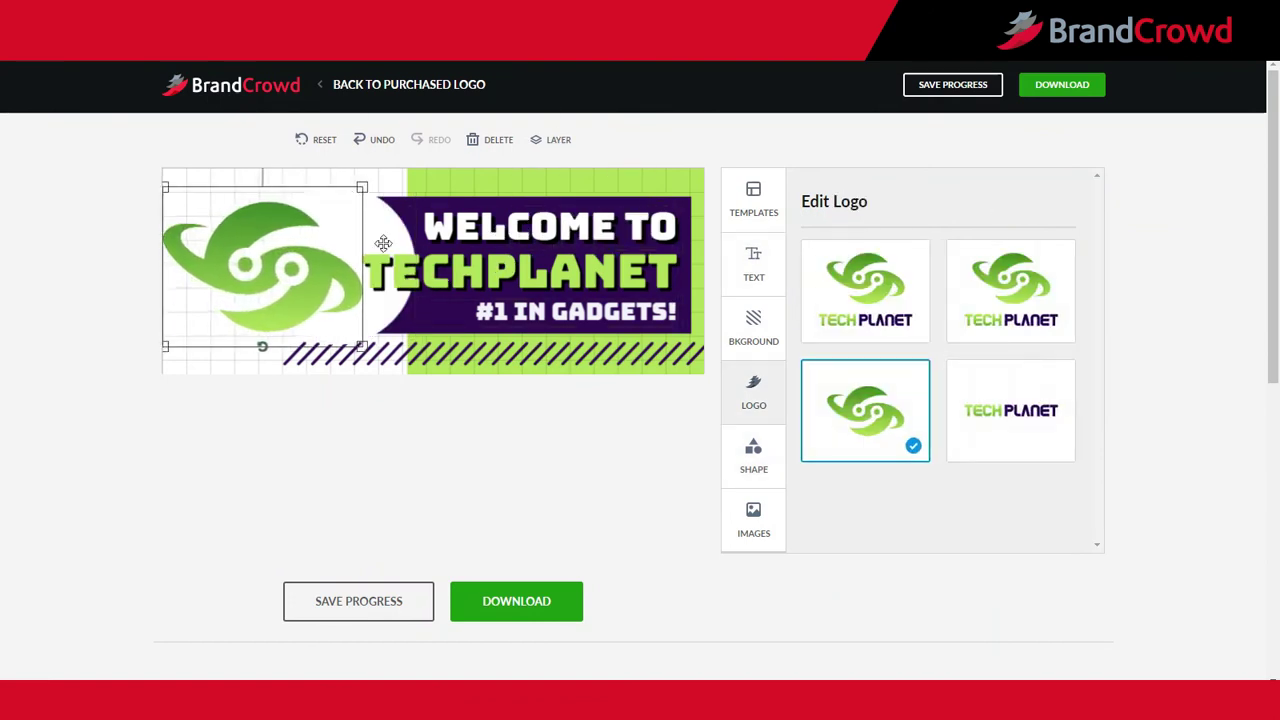
pyautogui.moveTo(406, 222); pyautogui.dragTo(381, 222)
pyautogui.click(213, 199)
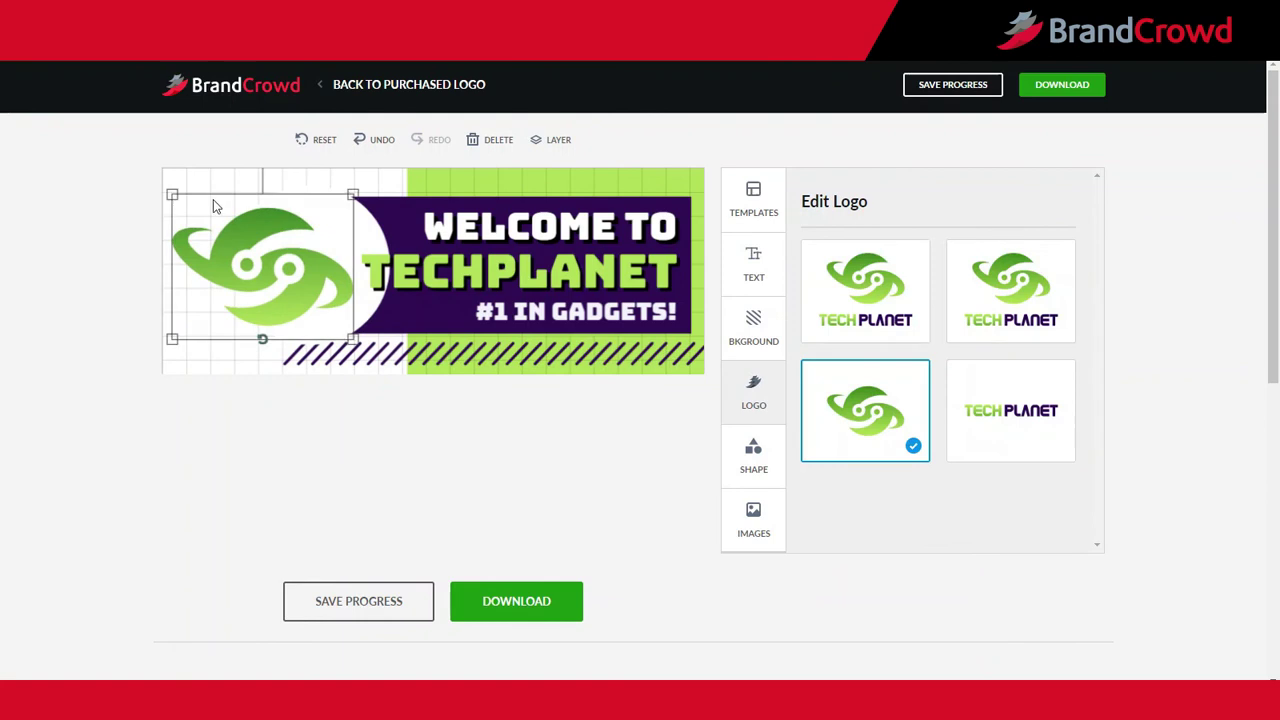
pyautogui.click(595, 312)
pyautogui.moveTo(360, 206); pyautogui.dragTo(393, 203)
pyautogui.moveTo(485, 236); pyautogui.dragTo(483, 231)
# Step: Enlarge the green logo symbol further over the white circle
pyautogui.click(265, 265)
pyautogui.moveTo(189, 194); pyautogui.dragTo(177, 180)
pyautogui.click(753, 328)
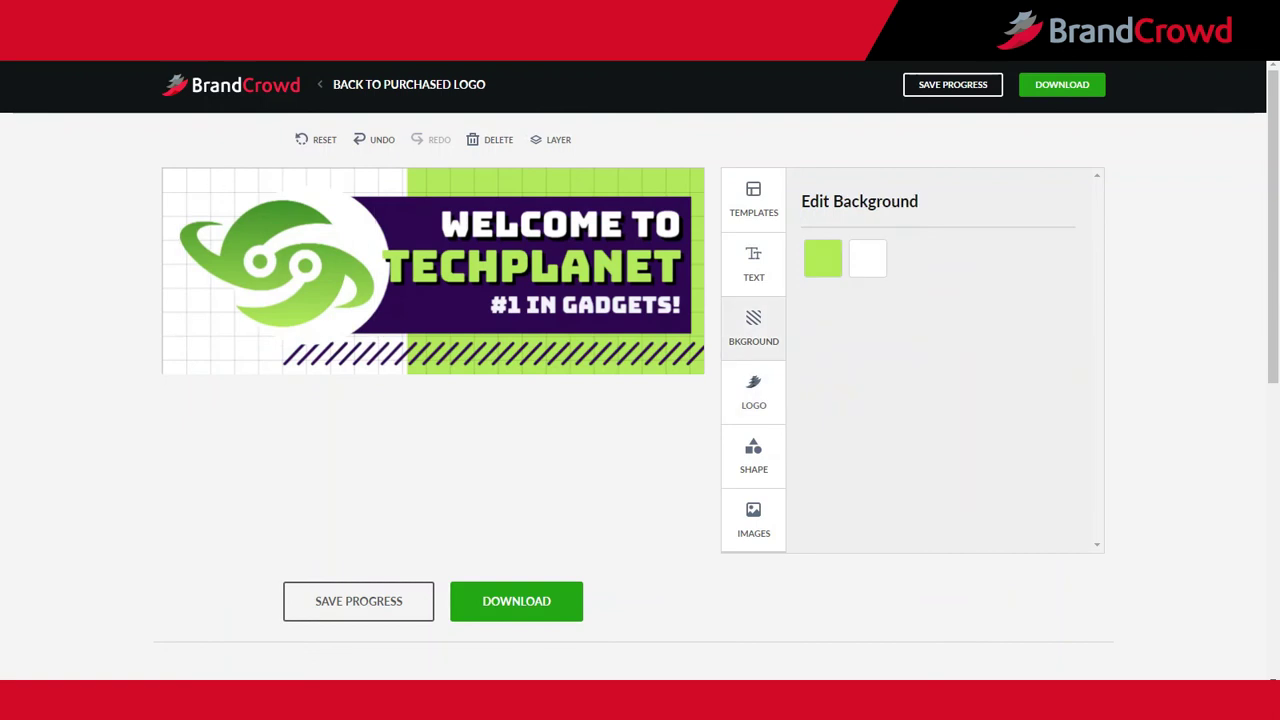